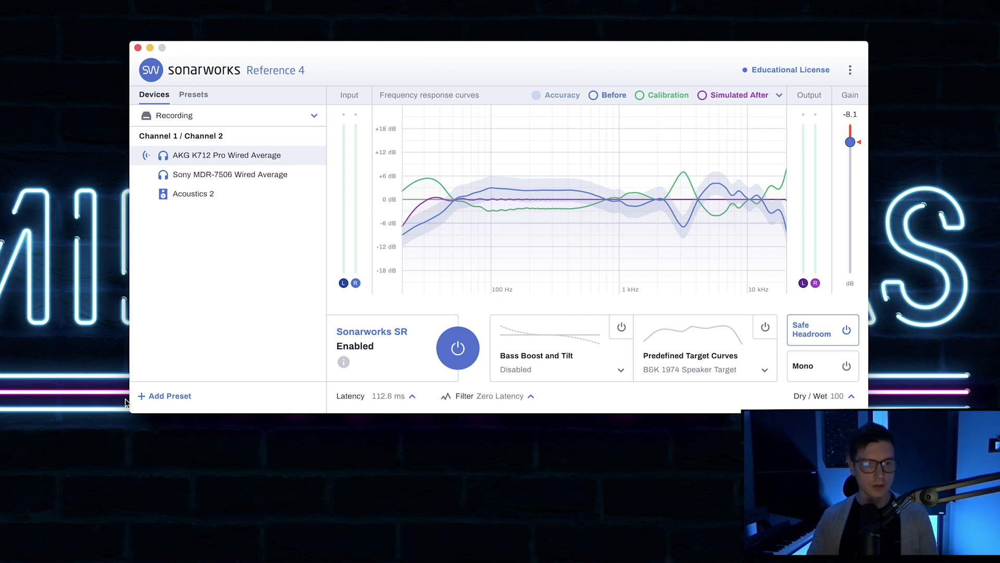
Start a new preset, browse the AKG headphone models offered as calibration profiles, and cancel without adding the preset.
left_click(165, 397)
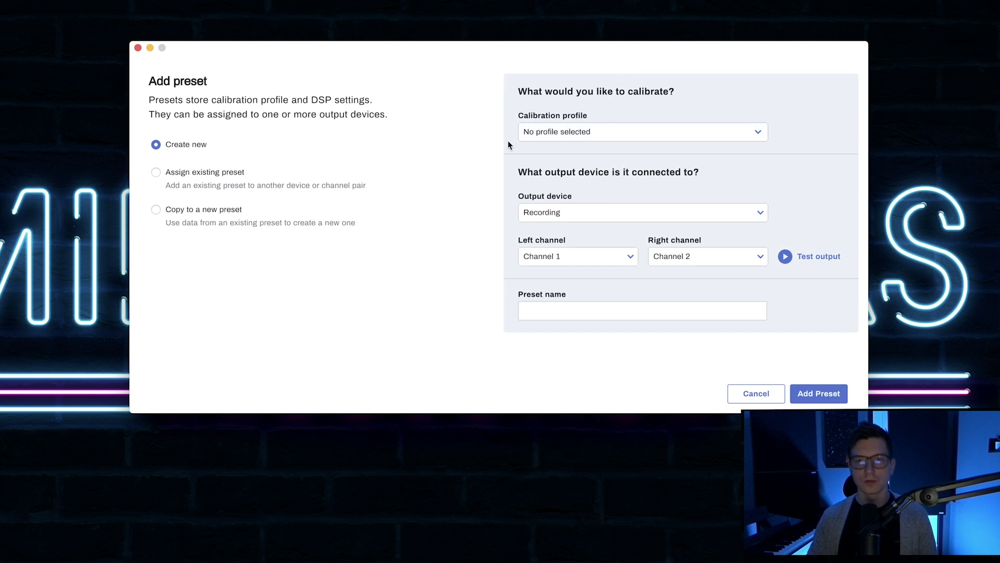
left_click(550, 136)
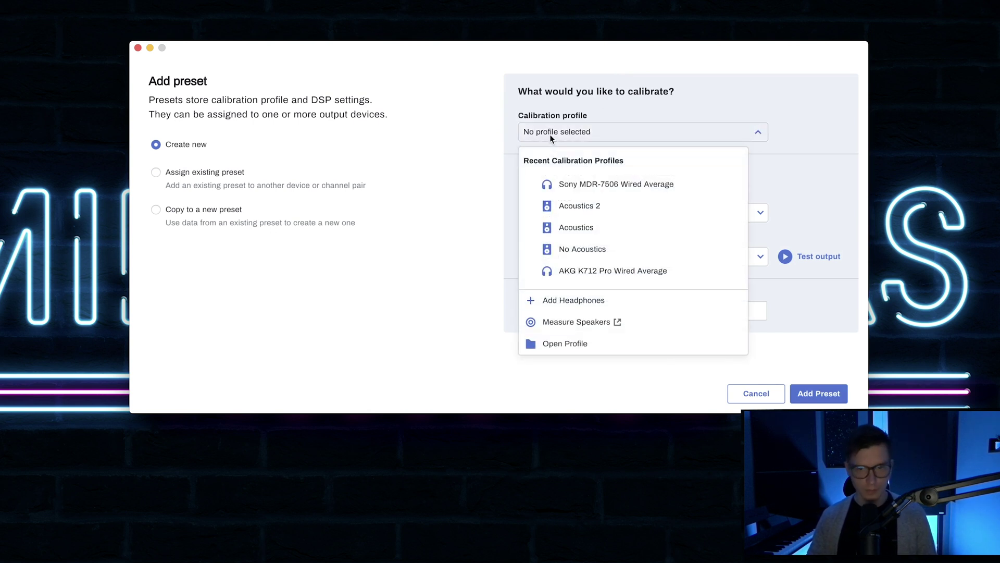
left_click(591, 303)
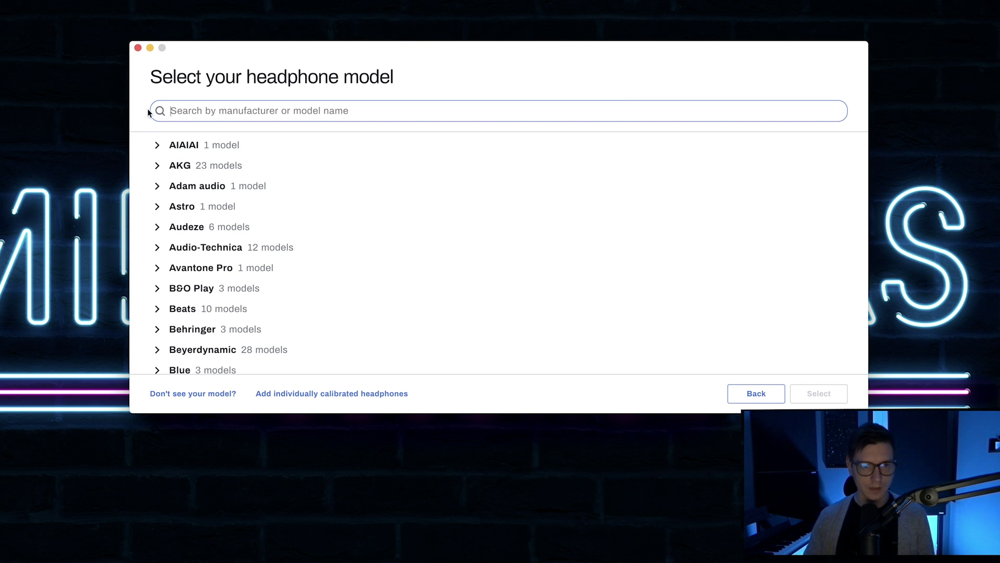
left_click(157, 165)
scroll(316, 190, "down", 5)
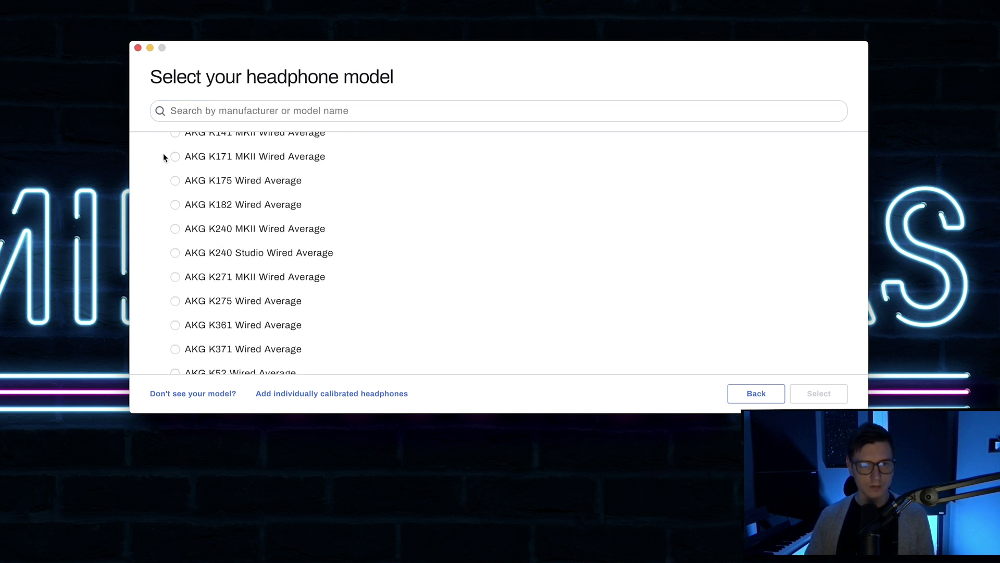
scroll(277, 249, "down", 4)
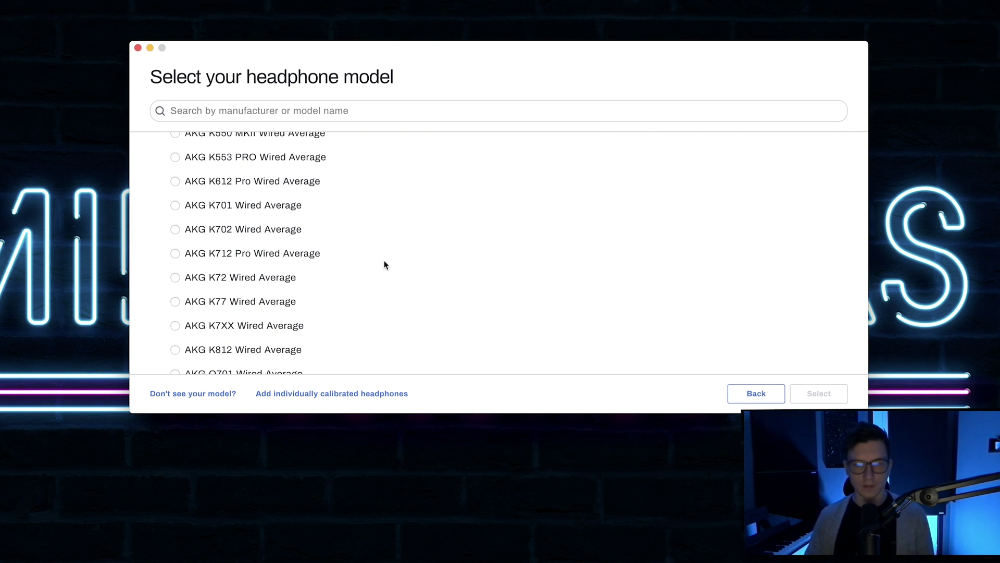
left_click(749, 393)
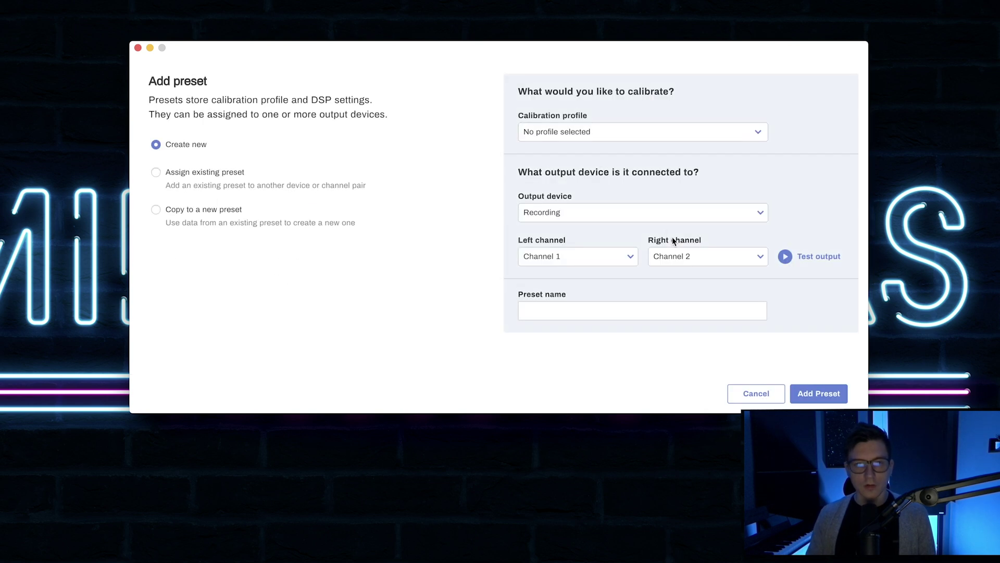
left_click(745, 394)
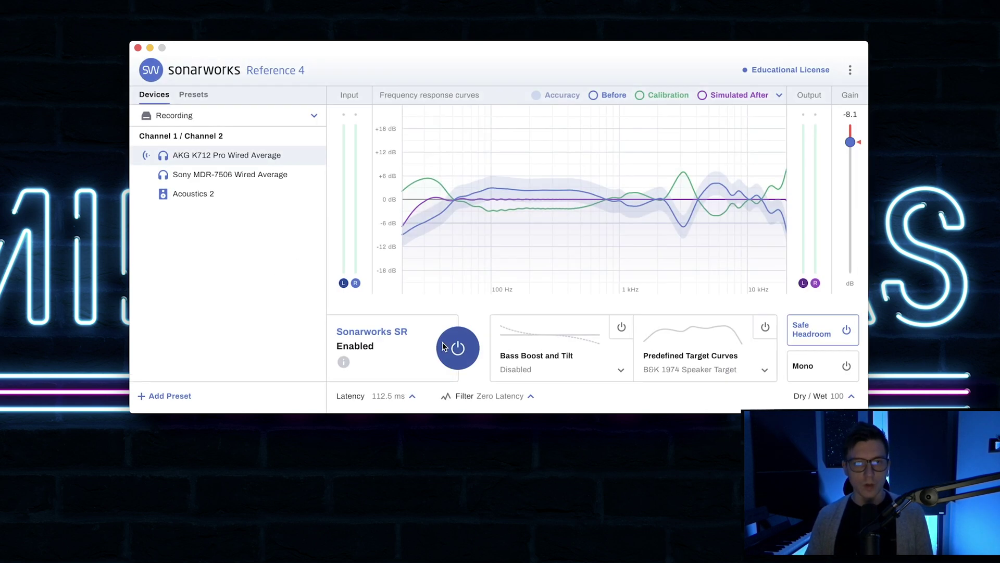
Hide the Calibration and Simulated After curves in the frequency response graph.
left_click(771, 96)
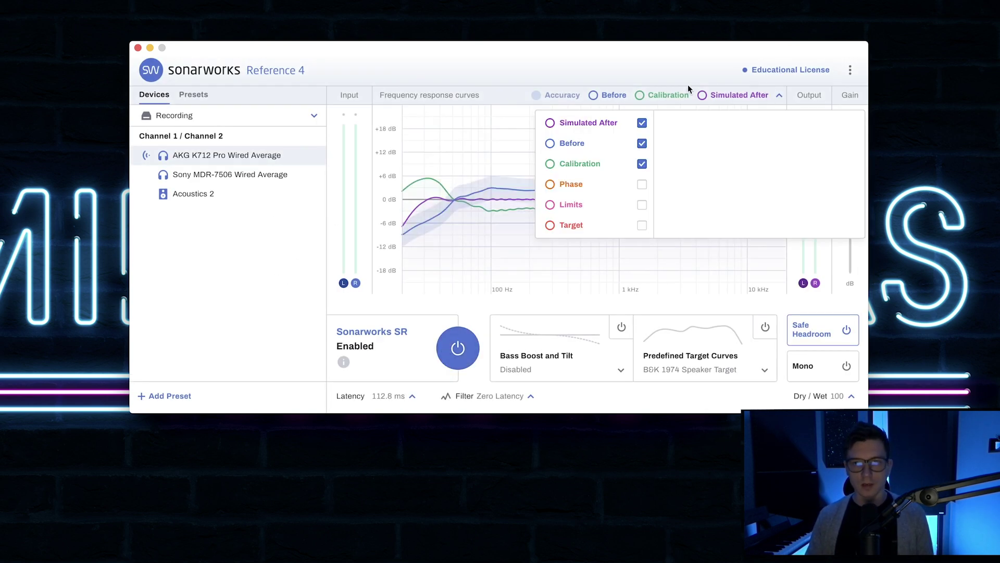
left_click(642, 164)
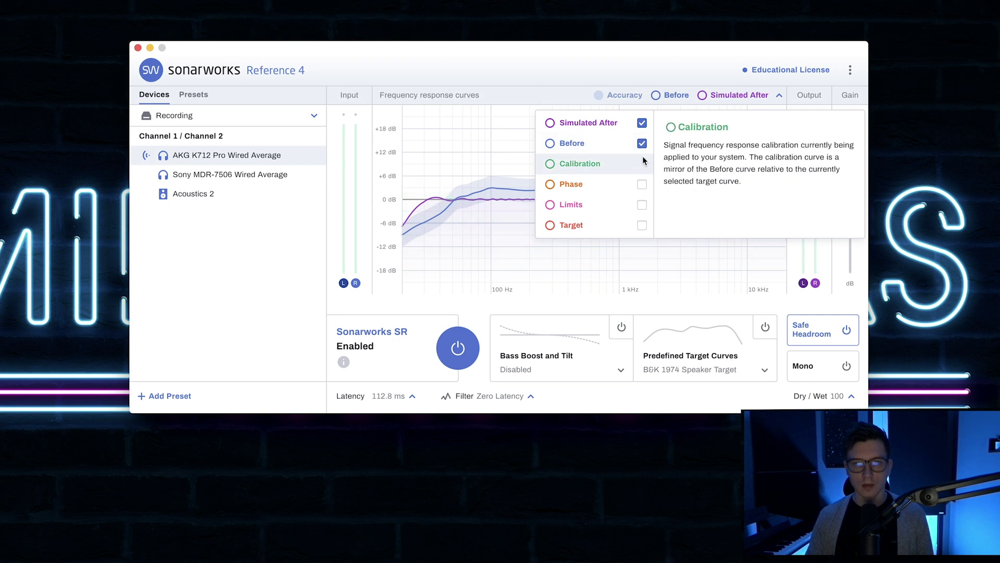
left_click(642, 123)
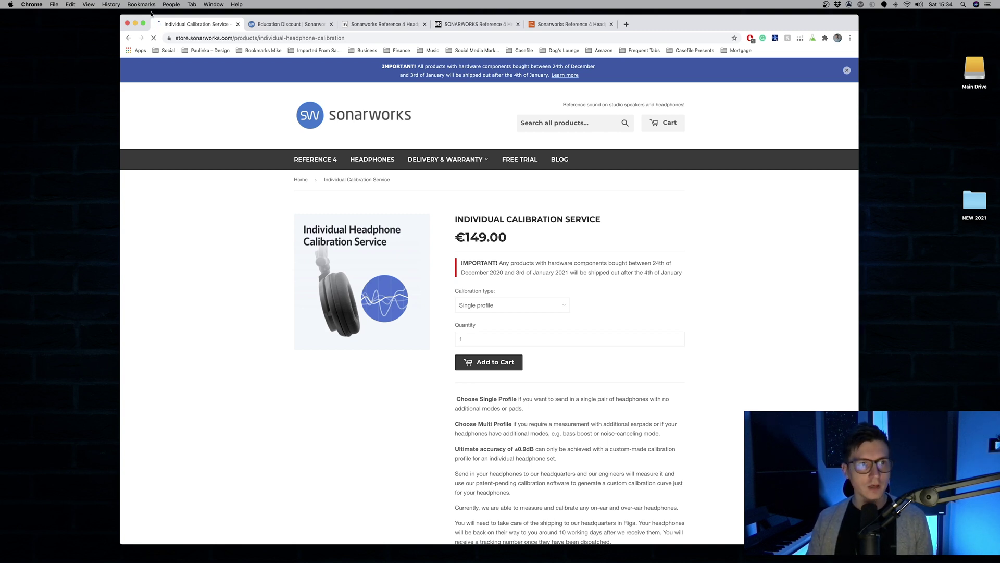
In the Sonarworks store, examine the Reference 4 Headphone Edition and Monoprice Hi-Fi DJ Headphone Bundle and its headphone photo, and return to the Reference 4 products.
left_click(128, 38)
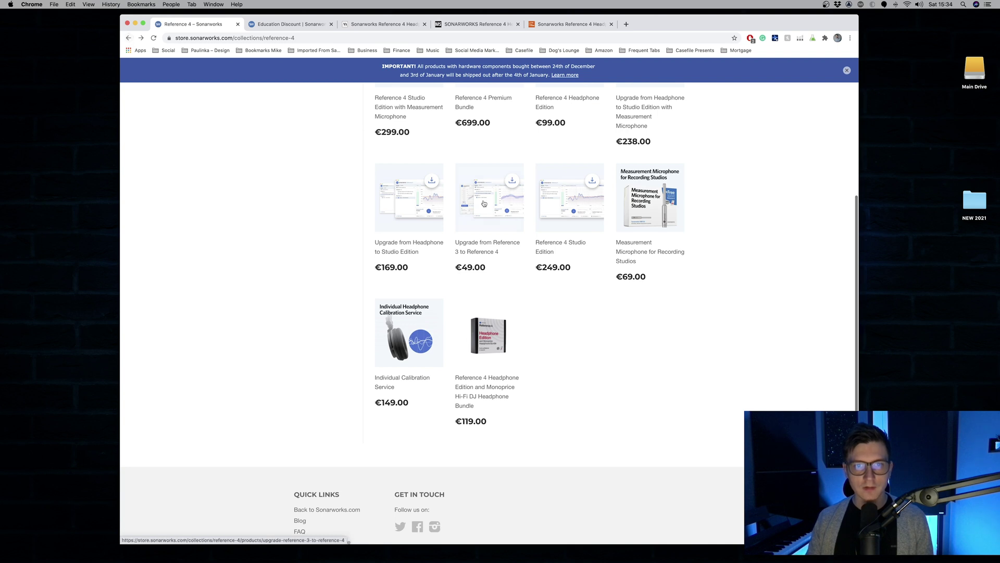
scroll(485, 203, "up", 3)
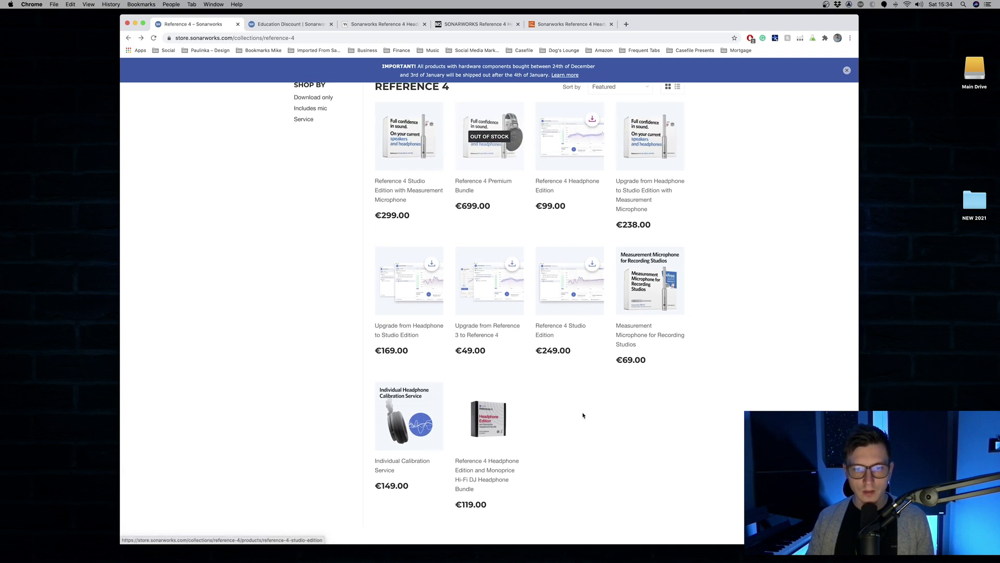
left_click(502, 477)
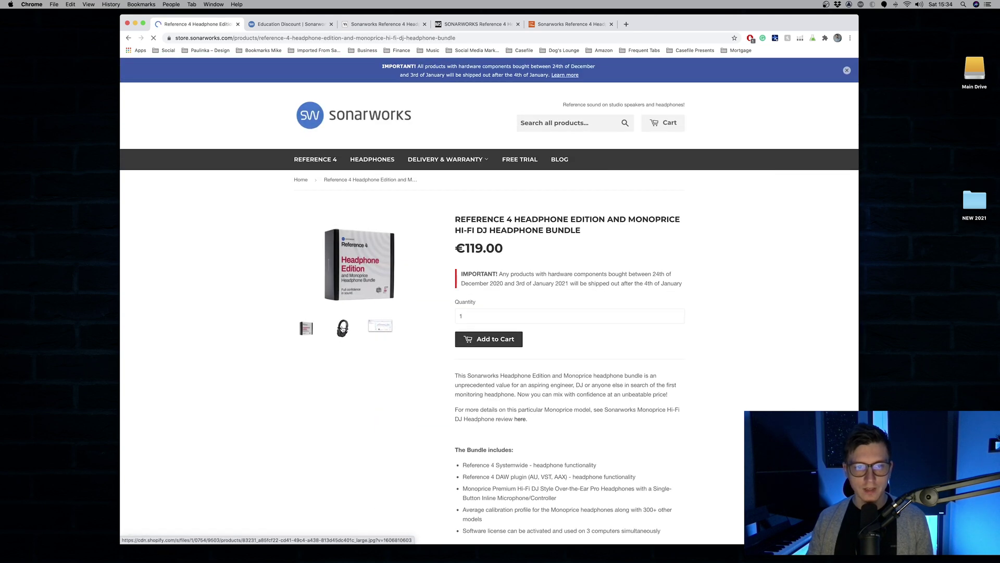
left_click(342, 328)
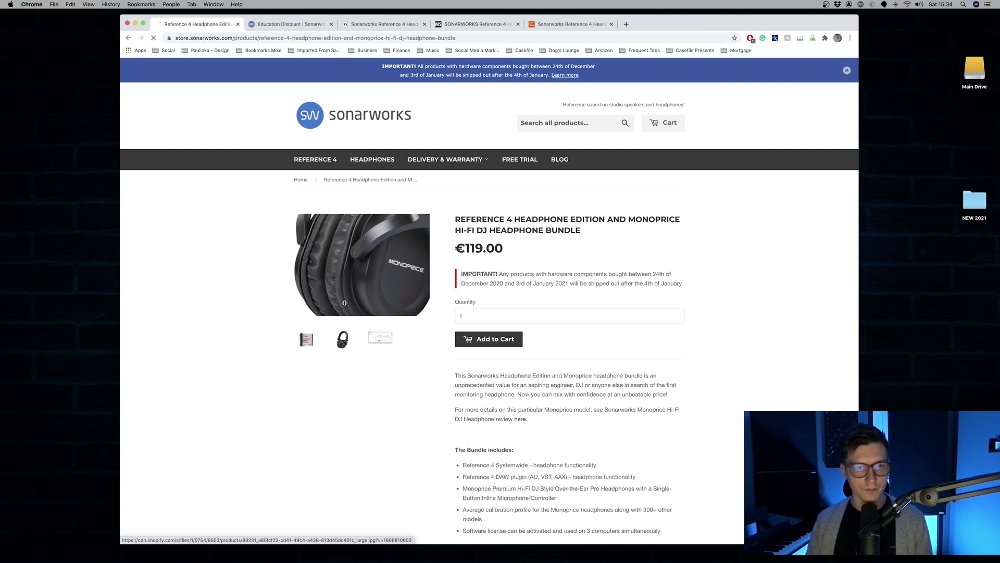
left_click(128, 38)
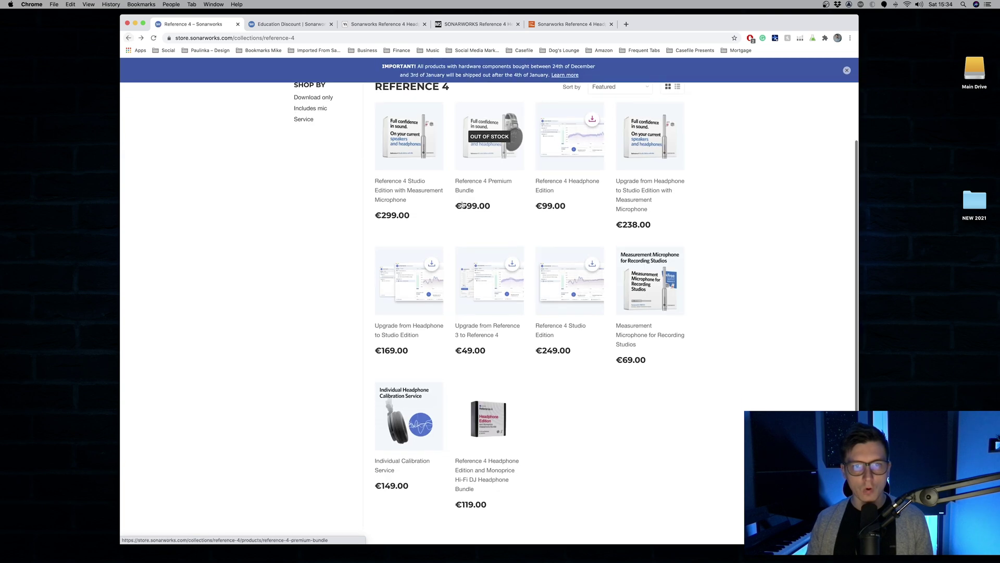
Examine what the Reference 4 Premium Bundle includes, highlight the Sennheiser HD 650 headphones entry, and return to the Reference 4 products.
left_click(492, 160)
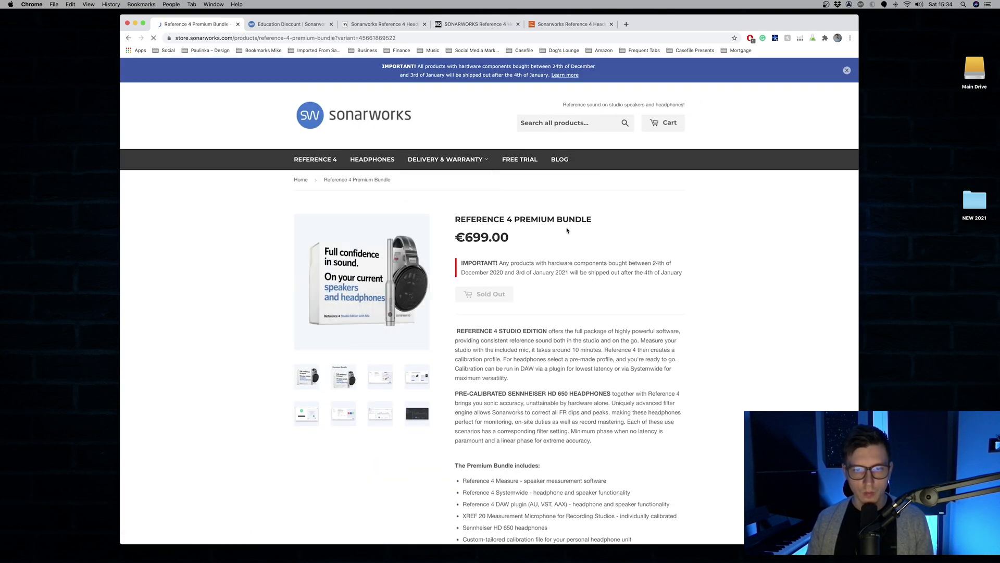
scroll(567, 230, "down", 2)
scroll(566, 230, "down", 3)
left_click_drag(465, 392, 544, 390)
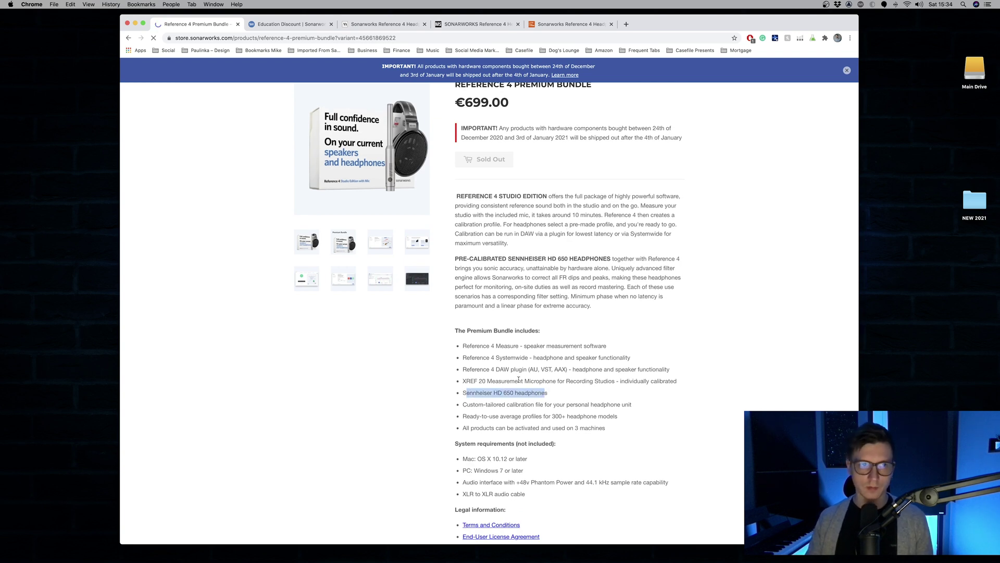
scroll(518, 380, "up", 3)
left_click(129, 38)
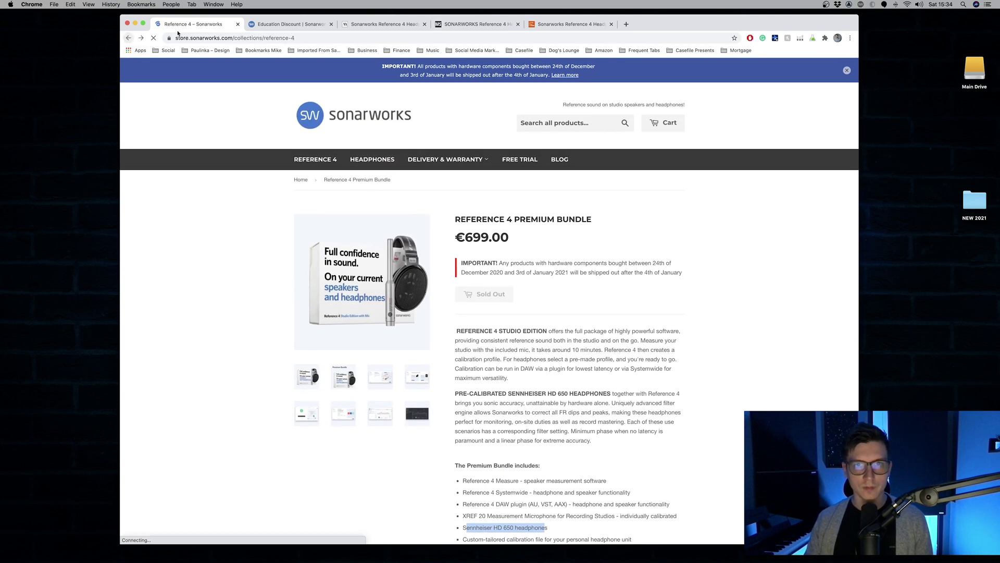
Switch to Sonarworks Reference 4 and show the Simulated After curve alongside the Before curve in the frequency response graph.
mouse_move(454, 546)
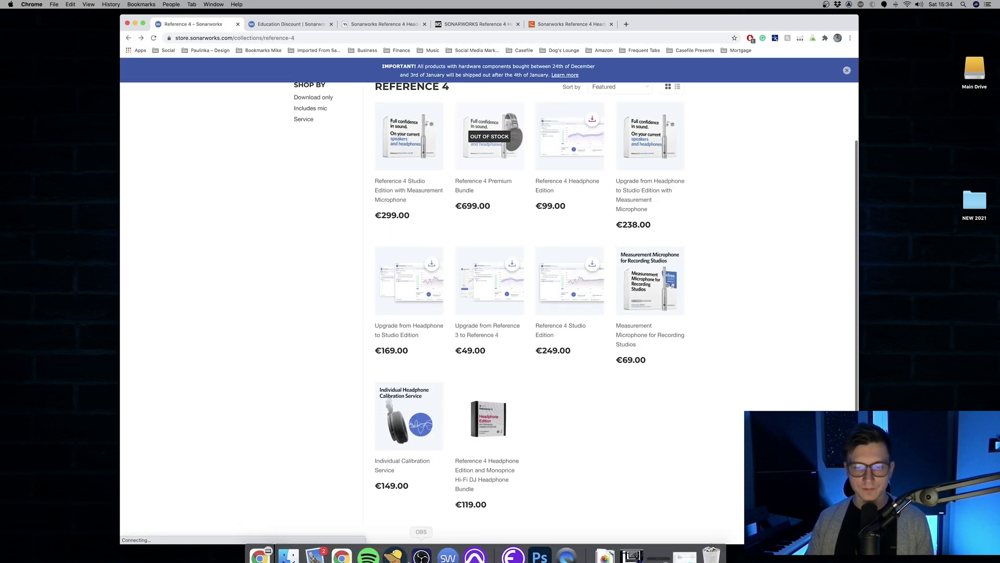
left_click(453, 546)
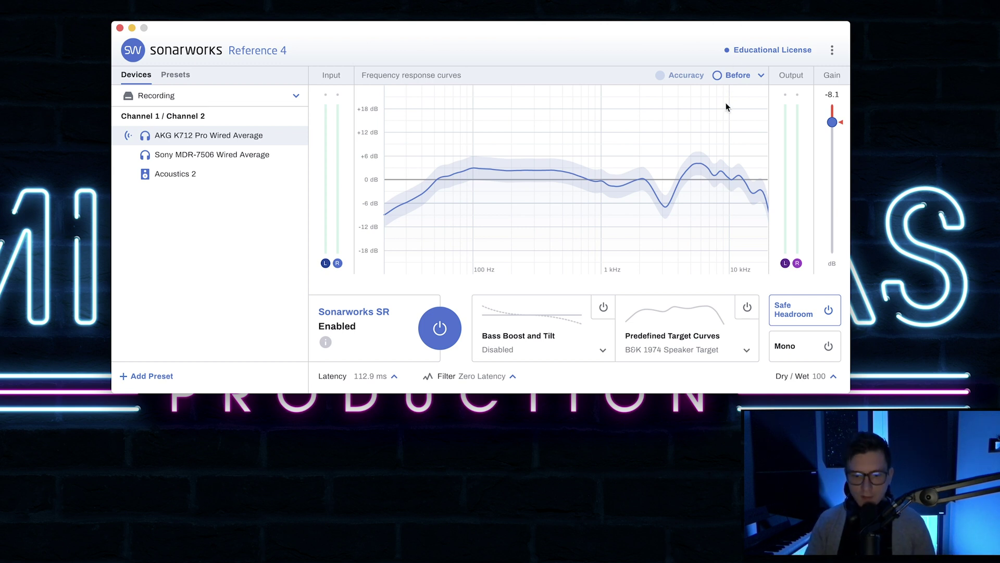
left_click(738, 74)
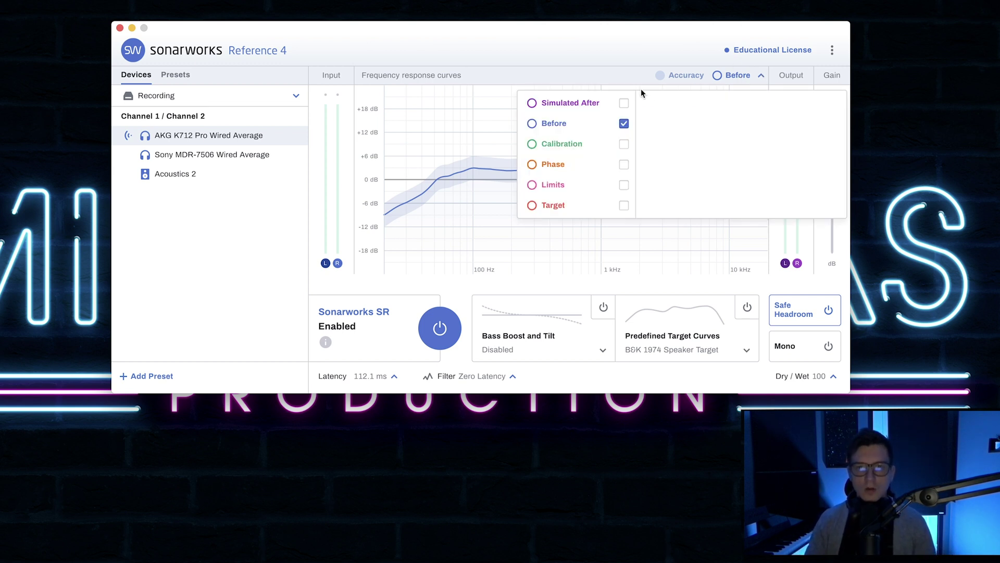
left_click(625, 103)
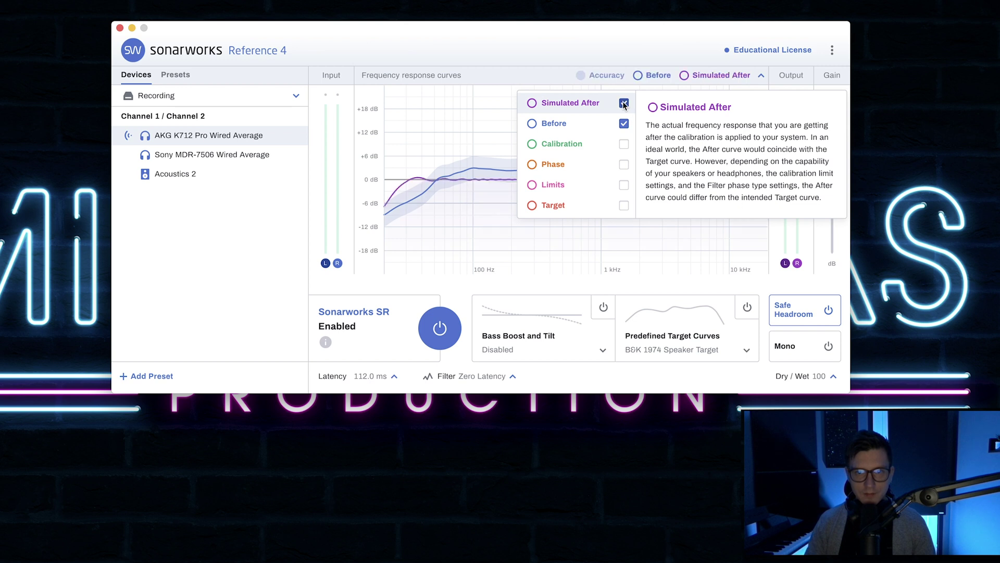
left_click(463, 101)
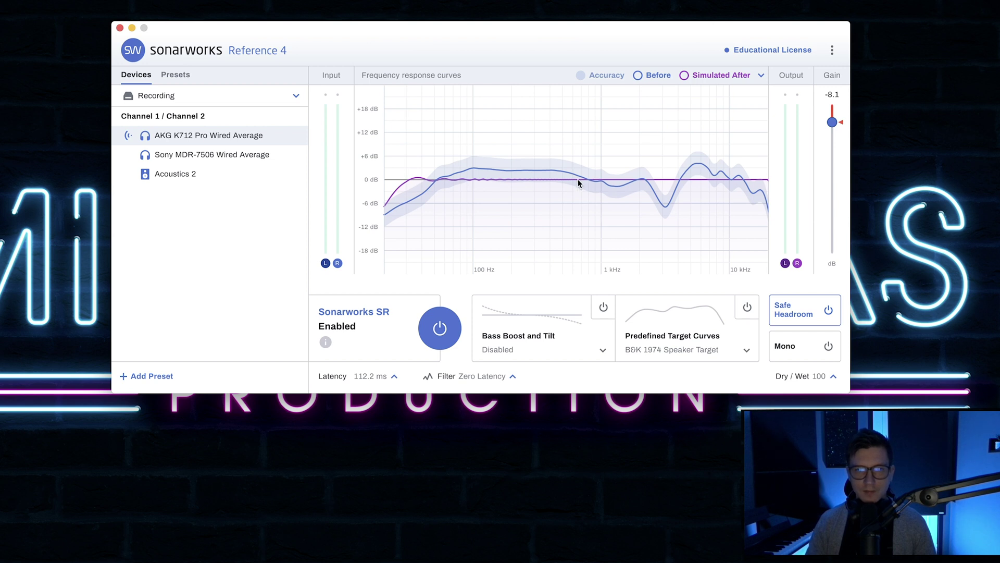
Add the Calibration curve to the frequency response graph.
left_click(714, 74)
mouse_move(564, 144)
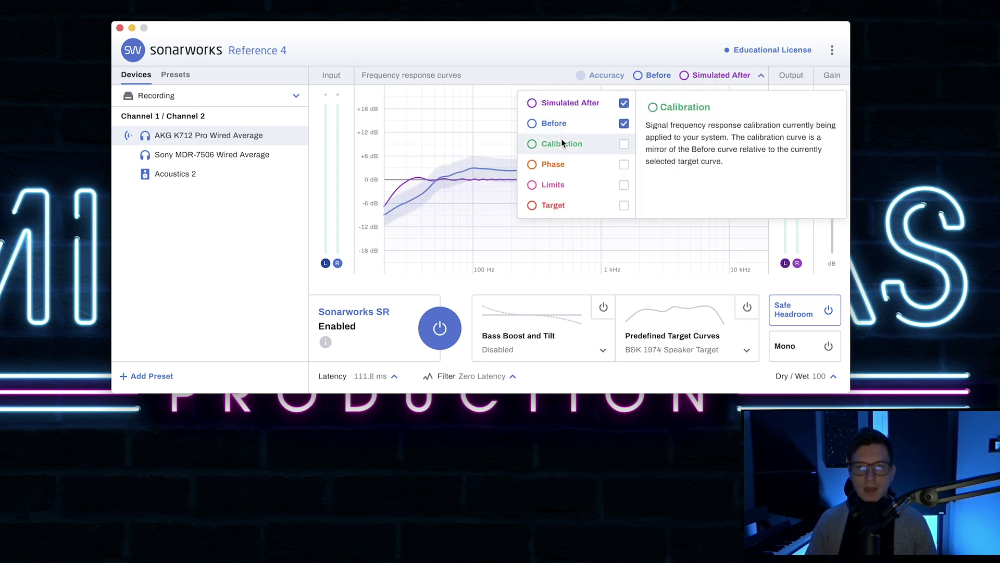
left_click(623, 144)
left_click(446, 114)
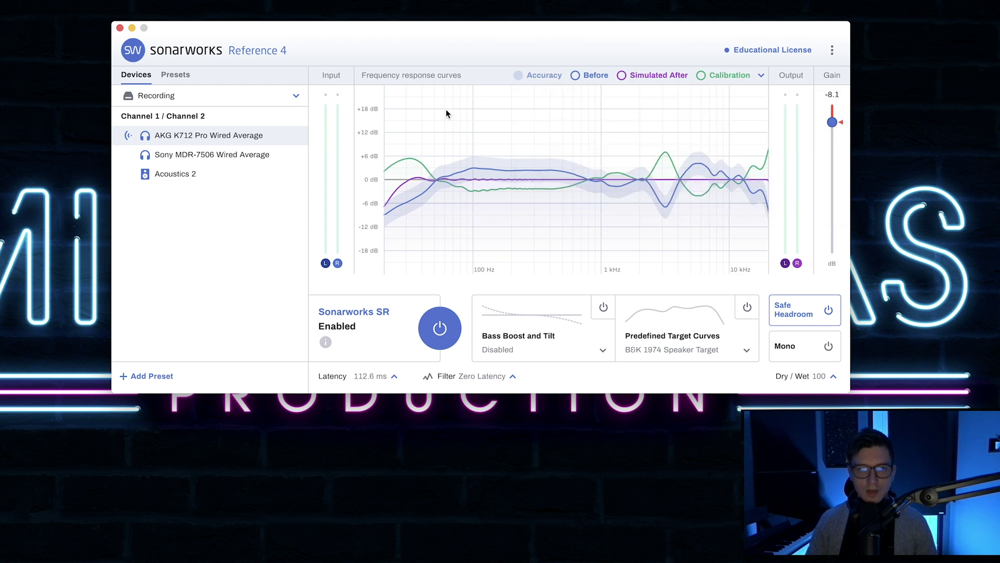
Hide the Simulated After curve while keeping the Before and Calibration curves in the graph.
left_click(726, 73)
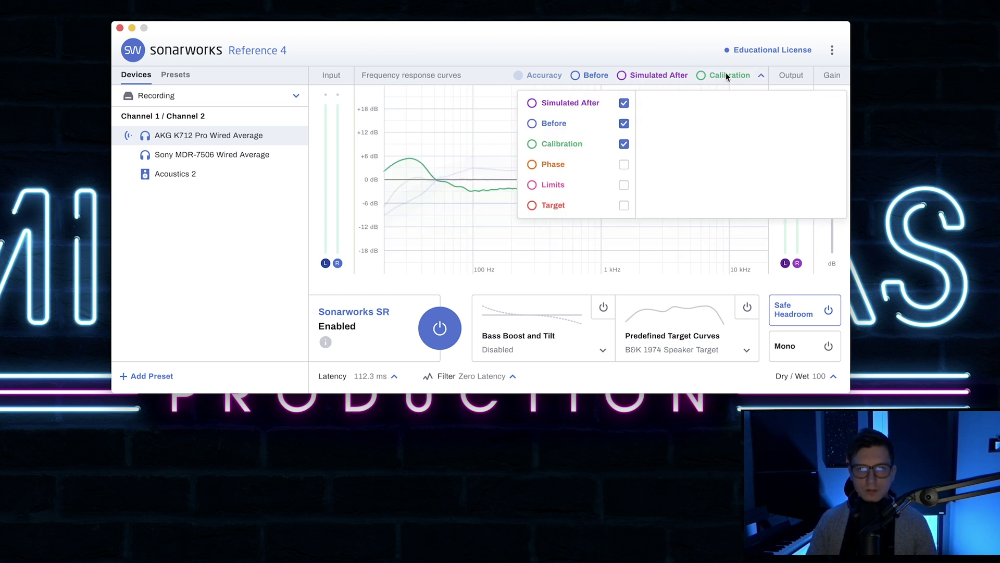
left_click(623, 103)
left_click(442, 112)
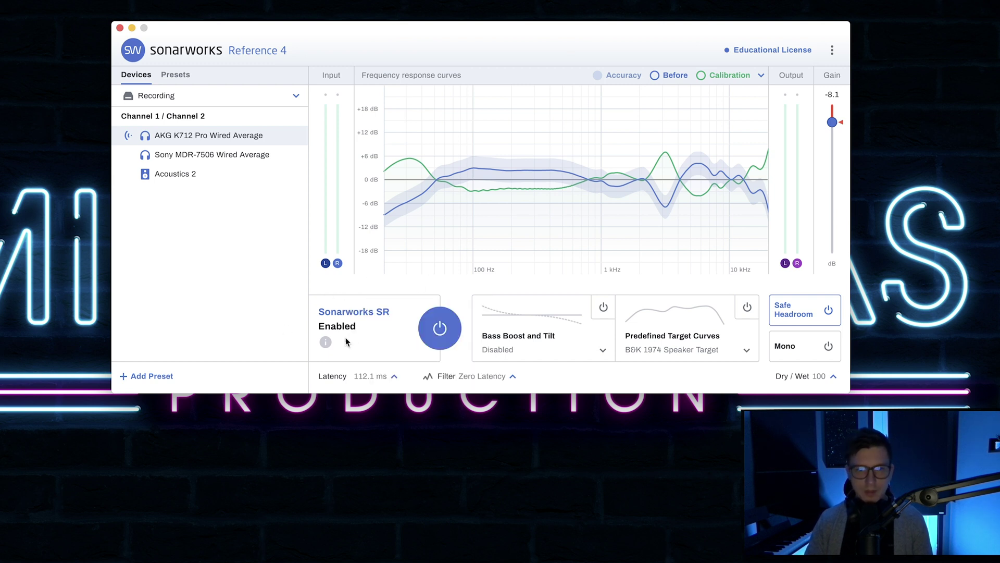
Turn the Sonarworks SR calibration off and back on twice to compare the uncalibrated and calibrated states.
left_click(441, 330)
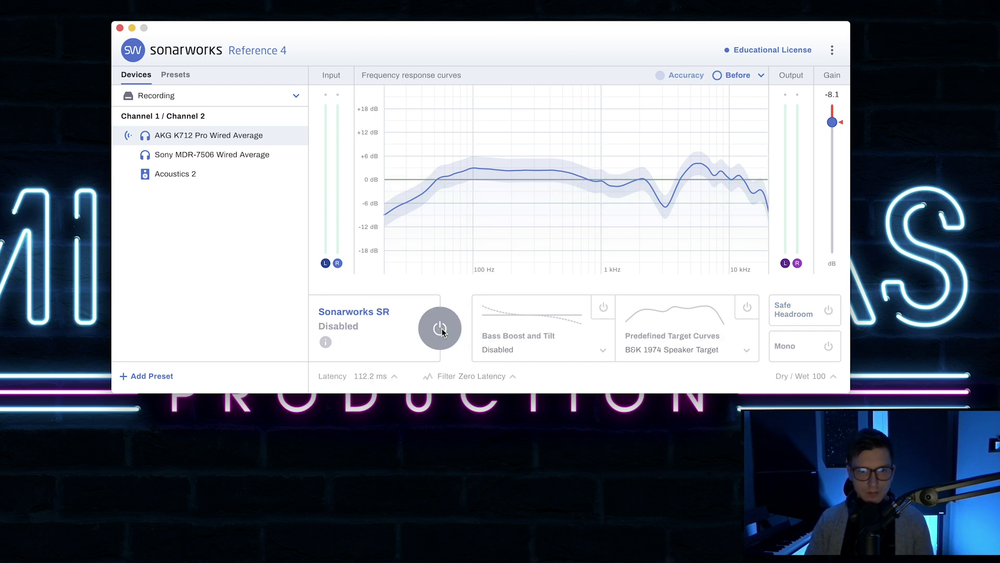
left_click(440, 330)
left_click(440, 330)
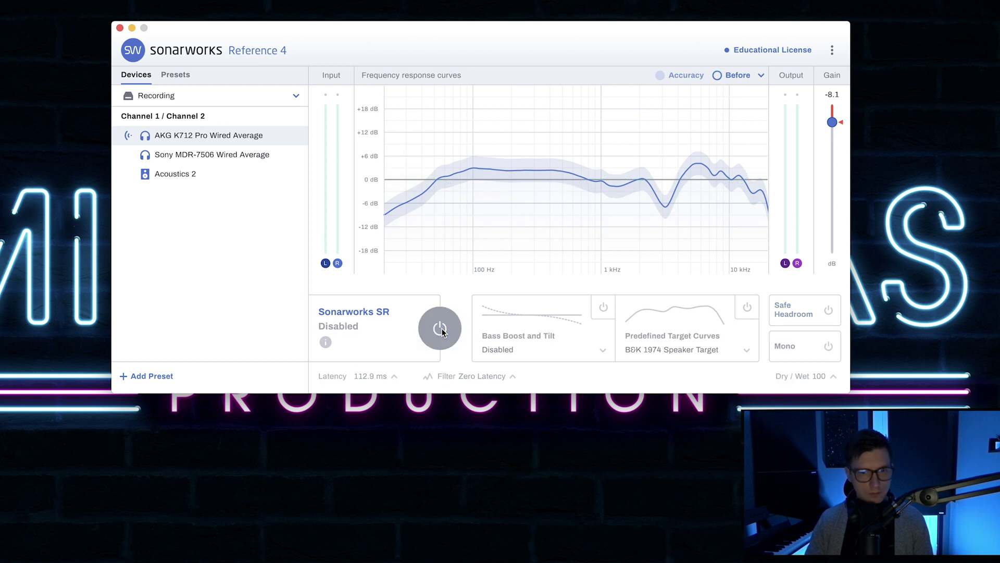
left_click(440, 331)
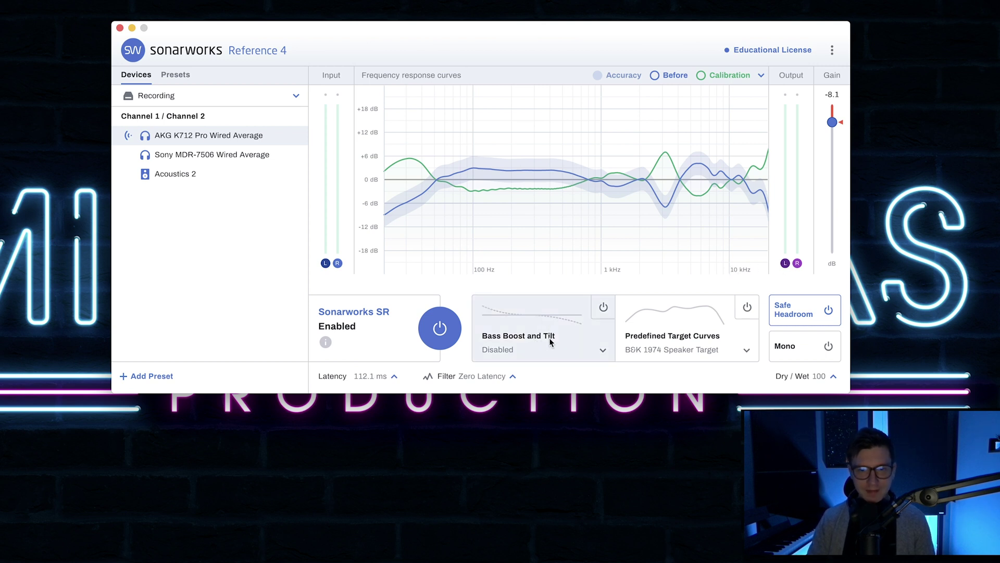
Enable Bass Boost and Tilt, try out its Bass Boost and Tilt levels, reset both to 0 dB, and disable it again.
left_click(603, 307)
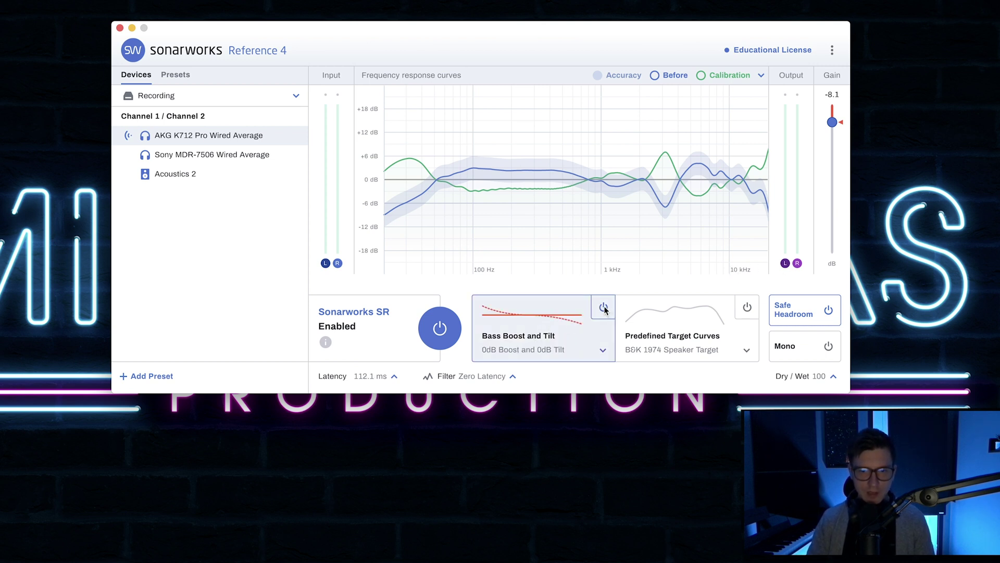
left_click(604, 308)
left_click(602, 308)
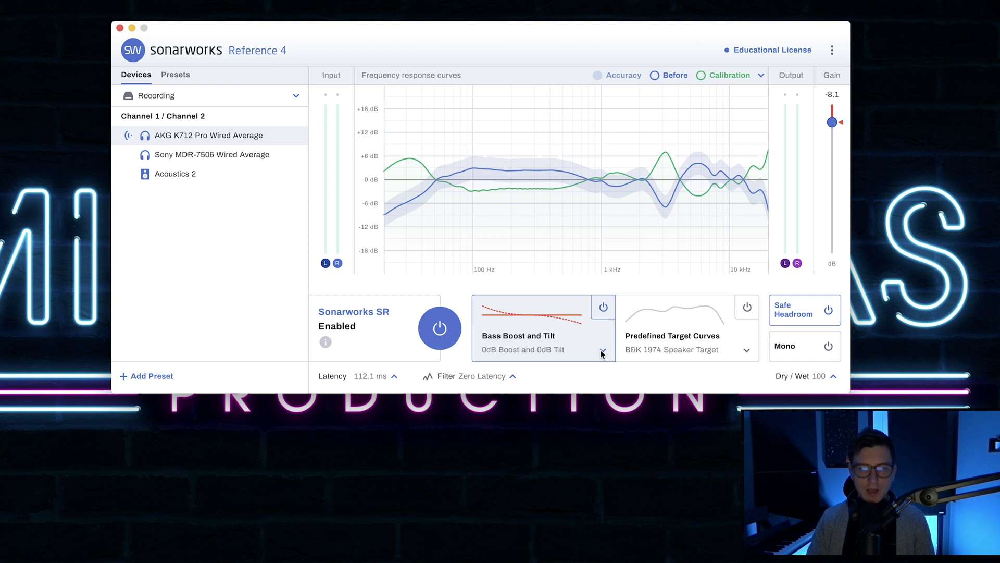
left_click(603, 350)
mouse_move(658, 305)
left_mouse_down()
mouse_move(660, 261)
mouse_move(661, 316)
mouse_move(660, 292)
mouse_move(661, 305)
left_mouse_up()
mouse_move(727, 305)
left_mouse_down()
mouse_move(729, 291)
mouse_move(732, 329)
mouse_move(731, 306)
left_mouse_up()
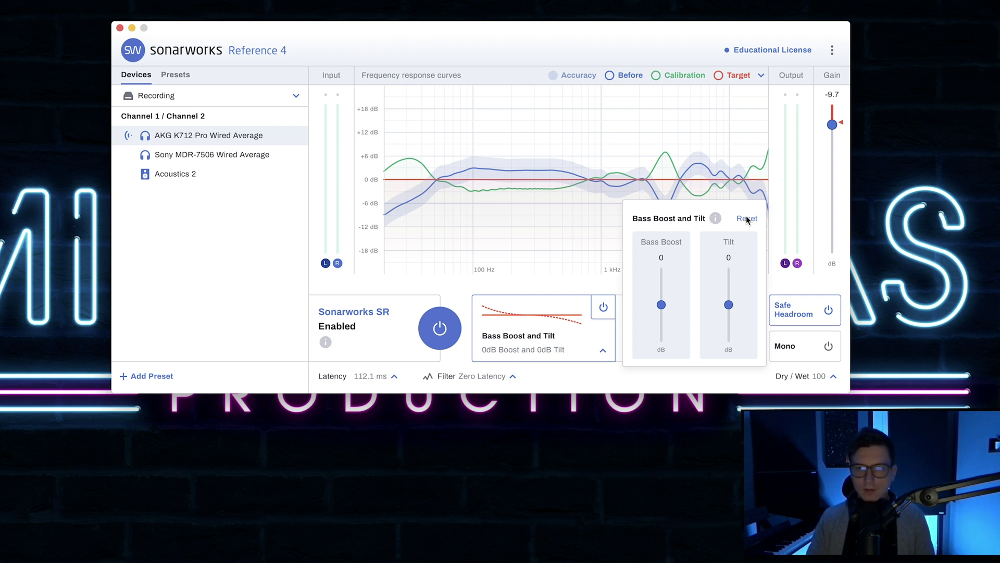
left_click(604, 307)
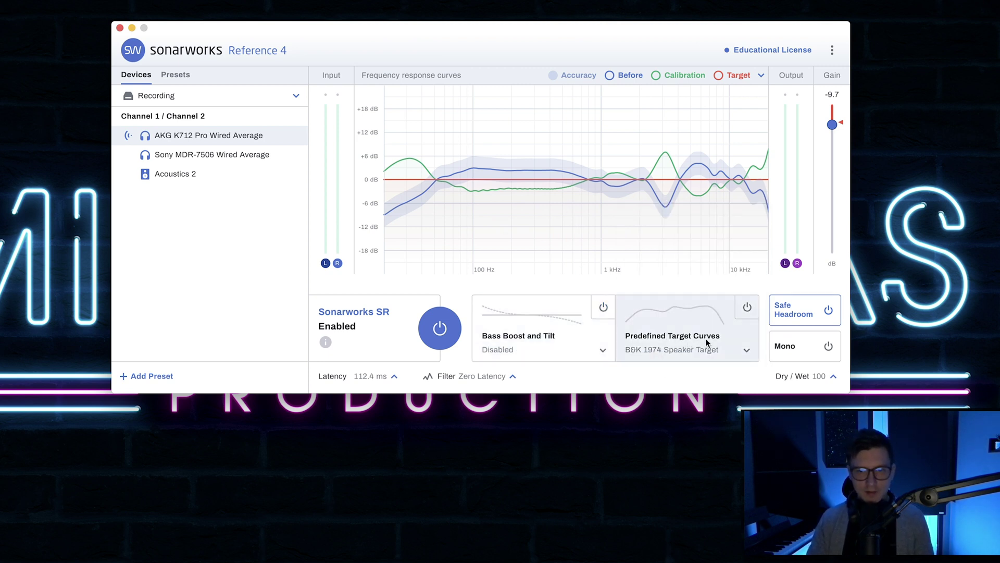
Examine the available Predefined Target Curves, including the X-Curve description, without changing the selected curve.
left_click(749, 349)
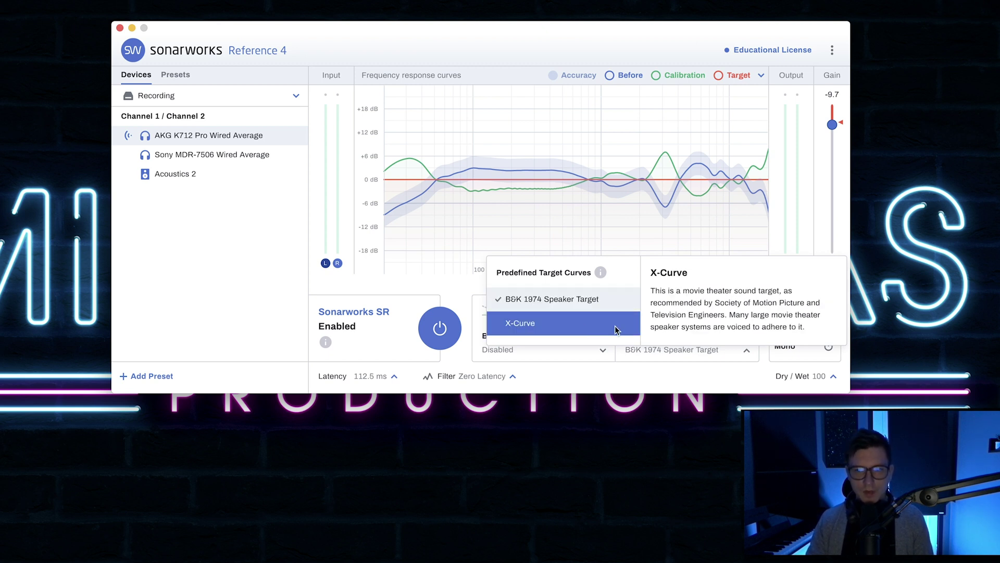
left_click(695, 379)
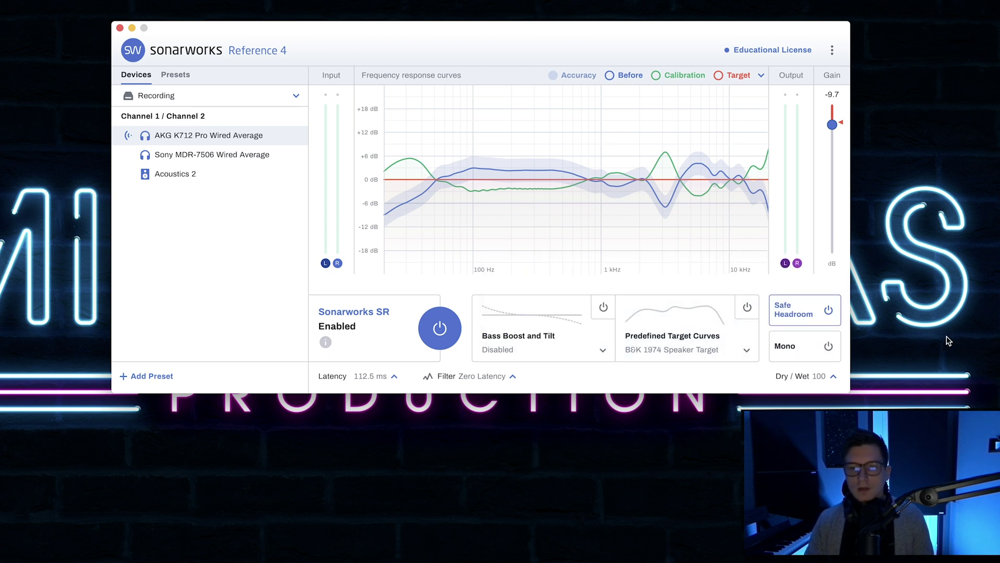
Turn the Mono option on and off twice, leaving it off.
left_click(826, 347)
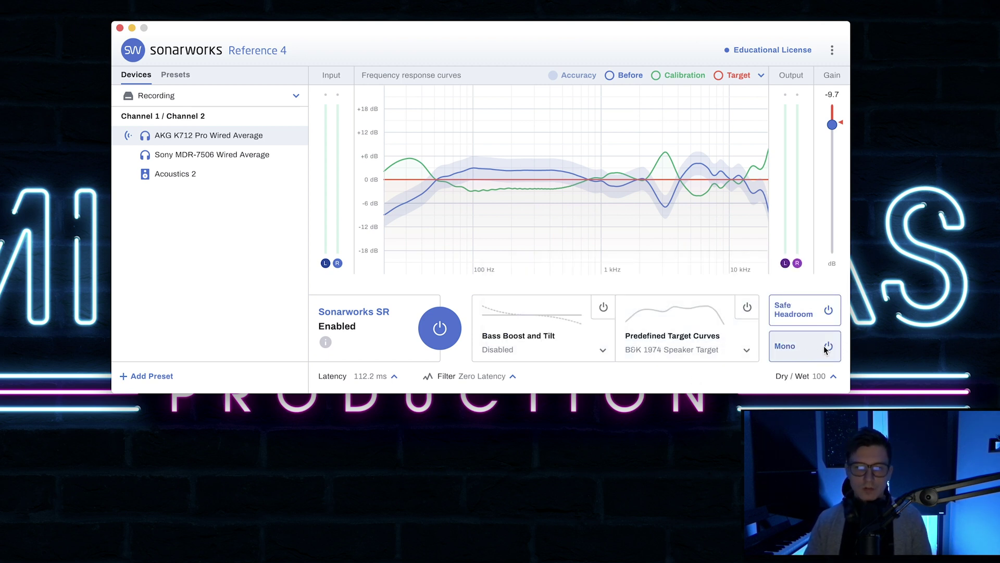
left_click(827, 347)
left_click(827, 347)
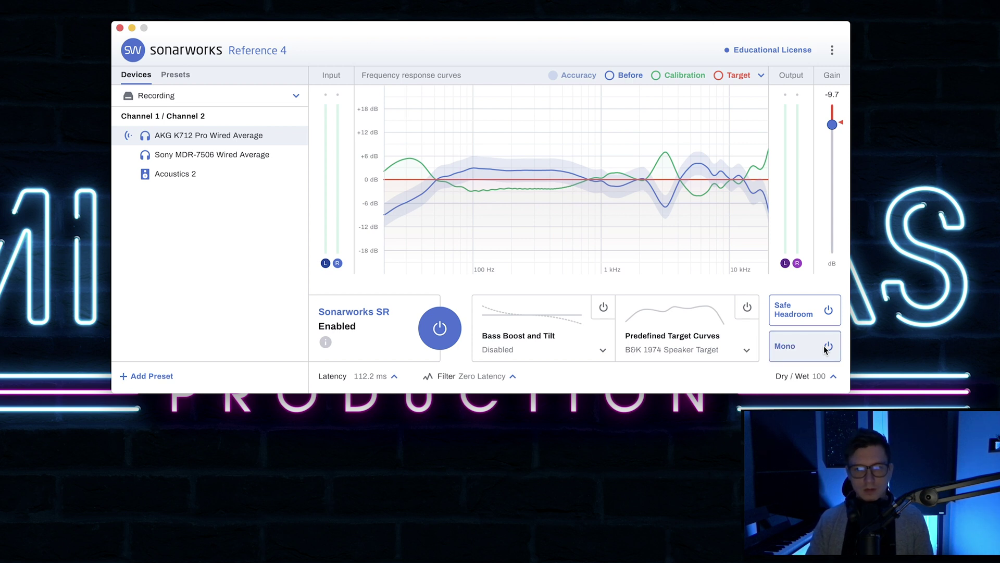
left_click(825, 348)
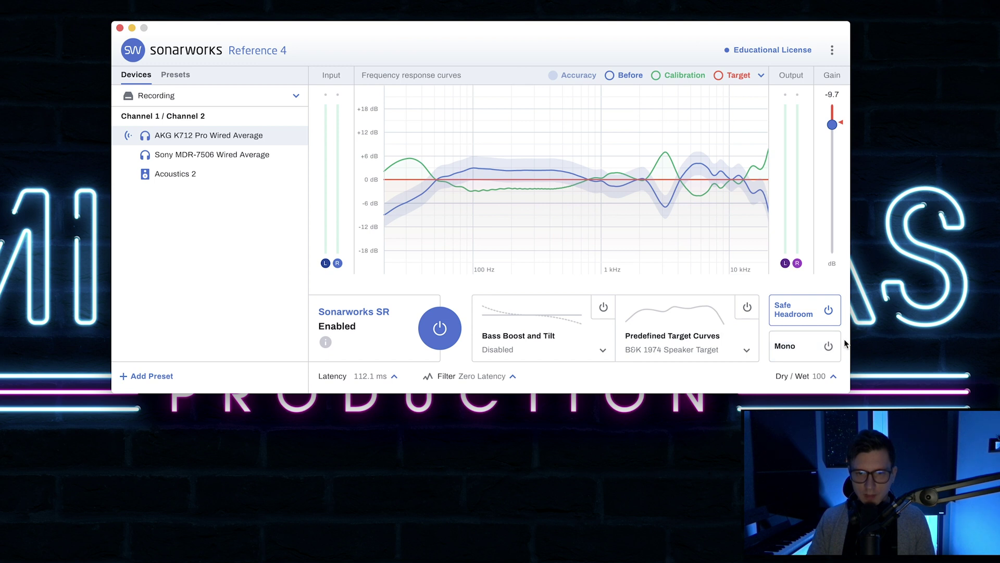
Review the latency sources and the available filter types, keeping the Zero Latency filter selected.
left_click(395, 376)
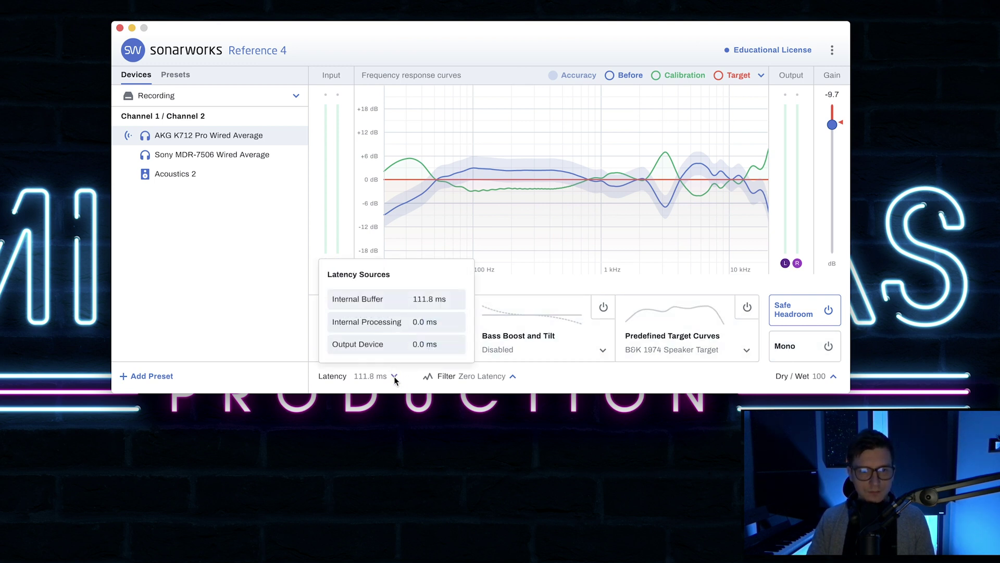
left_click(395, 376)
left_click(514, 378)
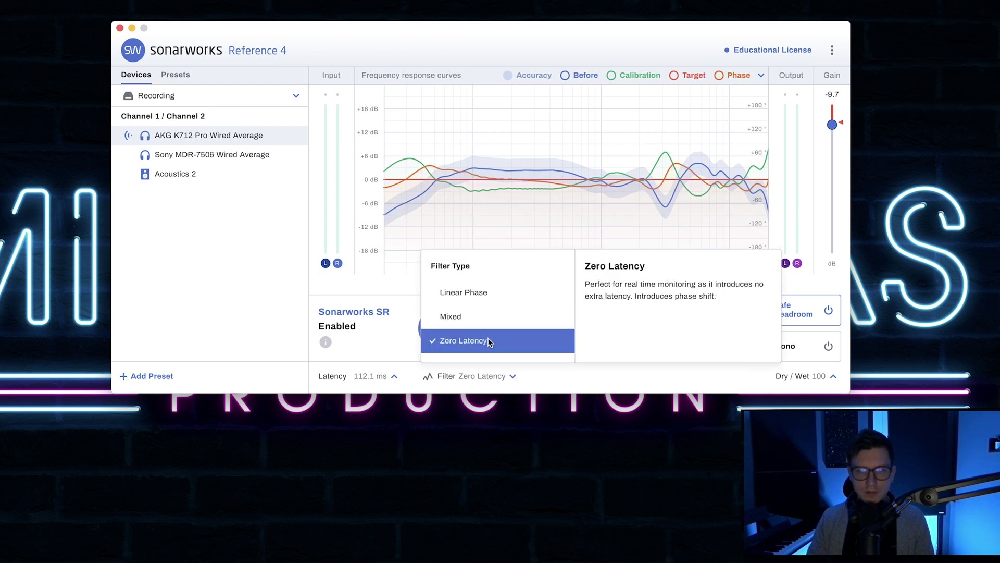
left_click(554, 382)
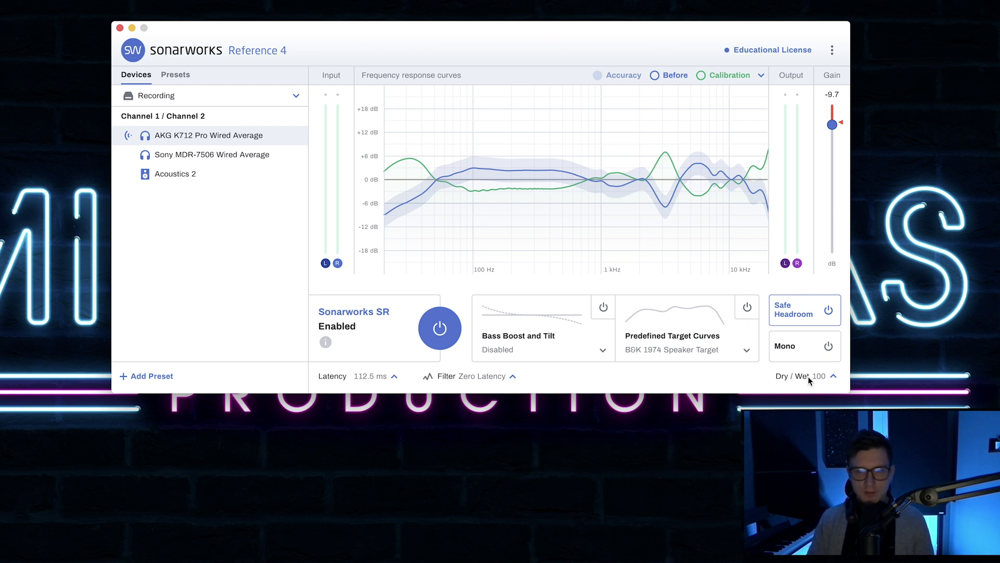
Lower the Dry/Wet mix to 0 % to compare, and bring it back to 100 %.
left_click(834, 376)
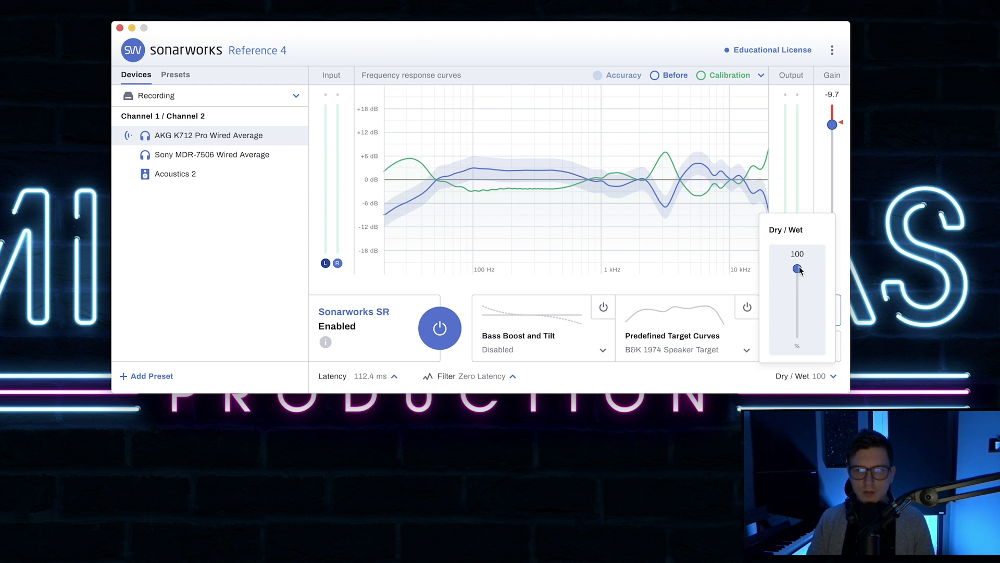
left_click_drag(797, 270, 797, 336)
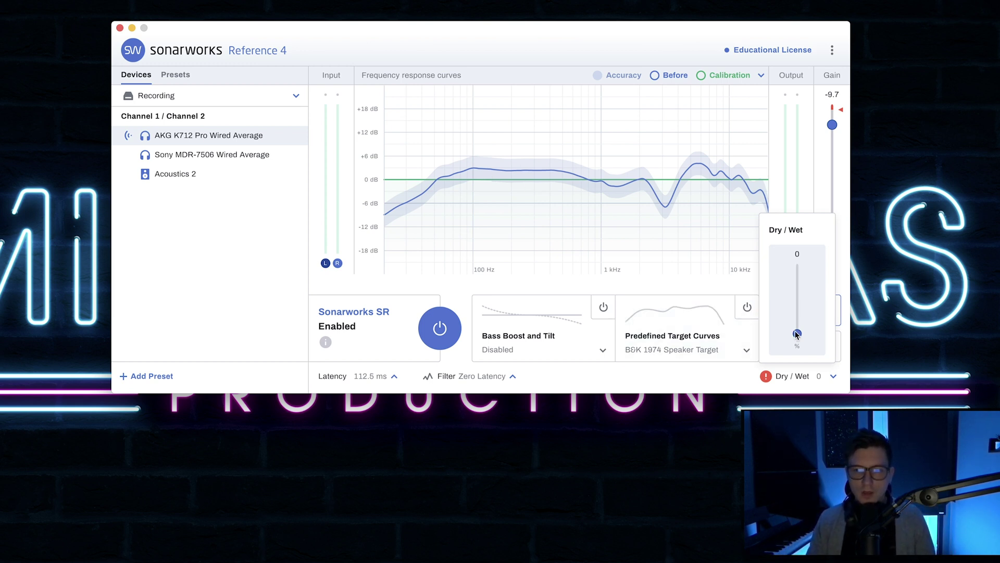
left_click_drag(797, 333, 801, 258)
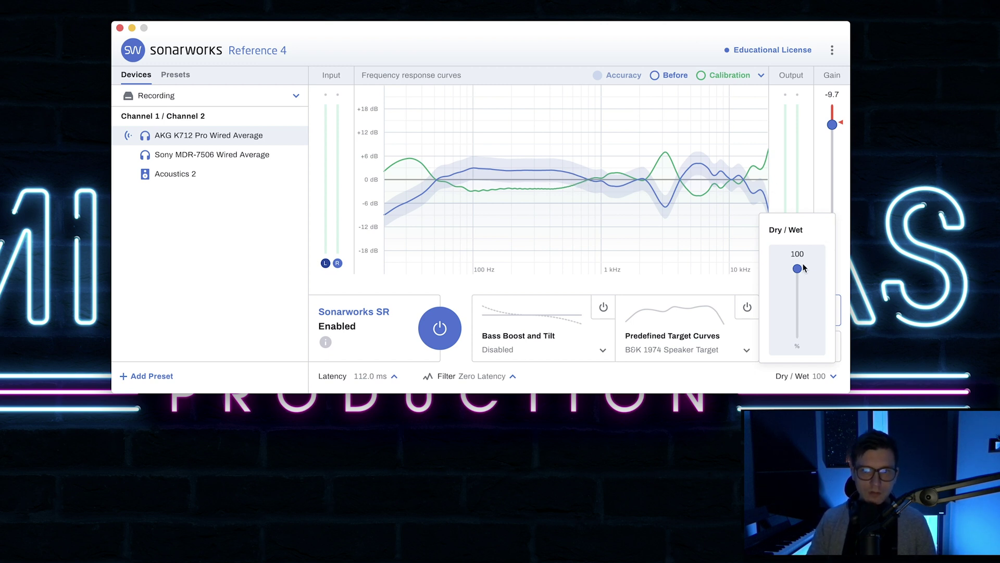
mouse_move(797, 268)
left_mouse_down()
mouse_move(800, 294)
mouse_move(802, 260)
left_mouse_up()
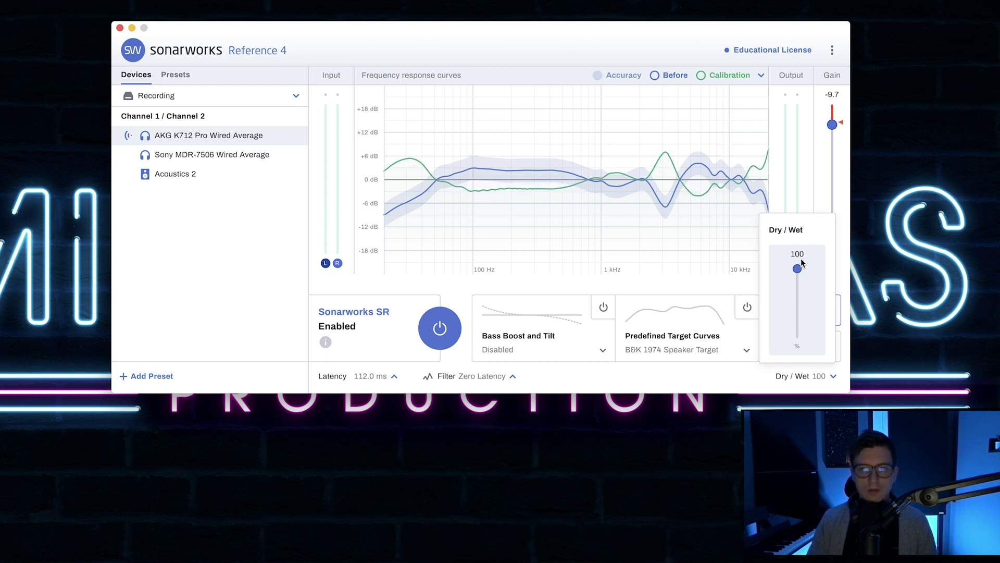
left_click(833, 375)
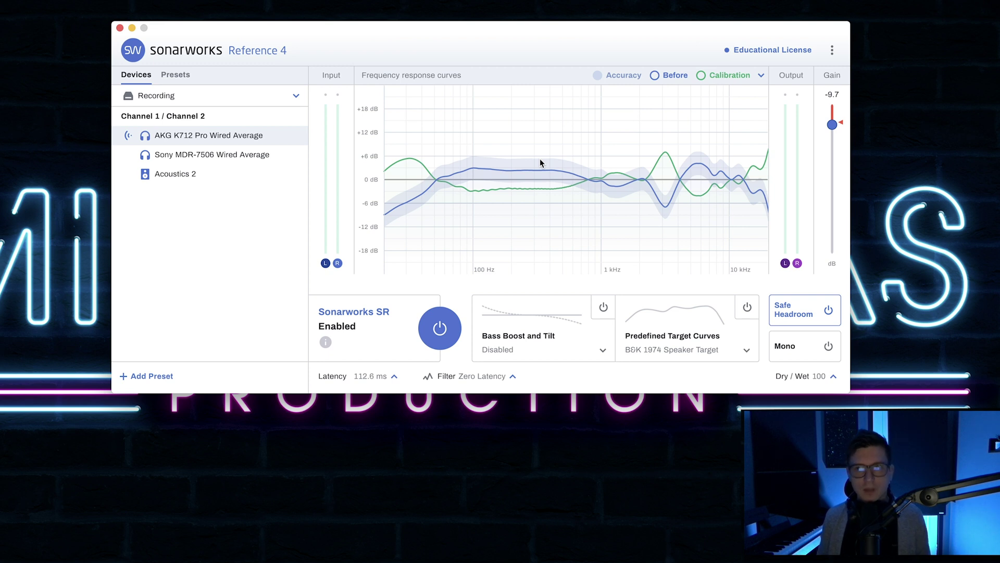
Adjust the gain to -8.1 dB with Safe Headroom on, set it to -8.6 dB with Safe Headroom off, and re-enable Safe Headroom.
left_click_drag(305, 31, 305, 47)
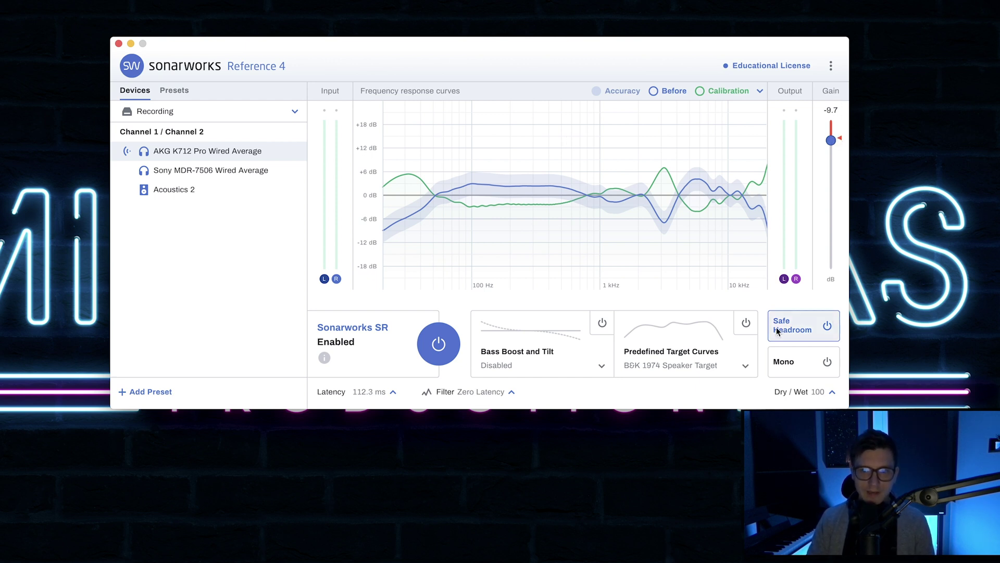
mouse_move(831, 139)
left_mouse_down()
mouse_move(828, 261)
mouse_move(831, 136)
left_mouse_up()
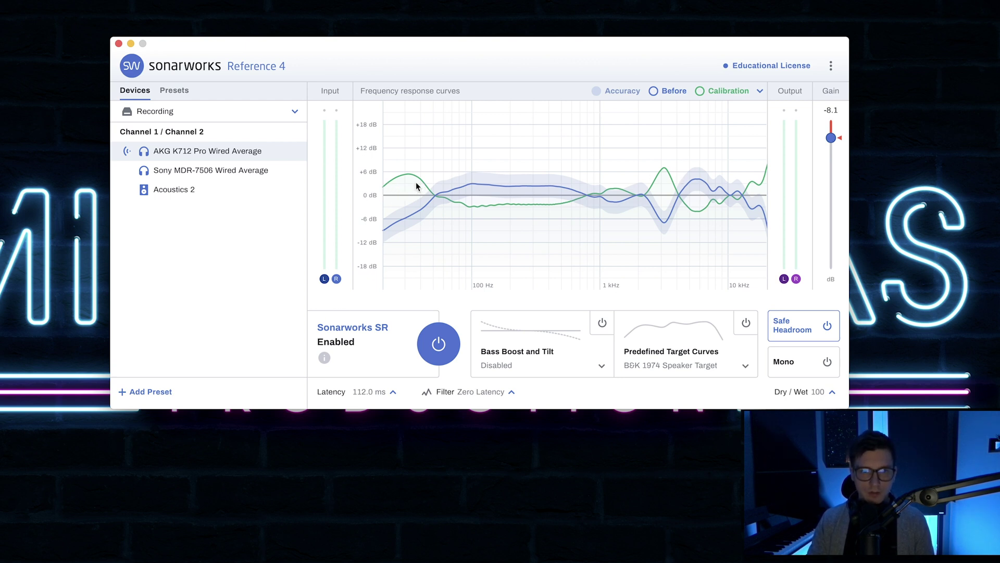
left_click(827, 327)
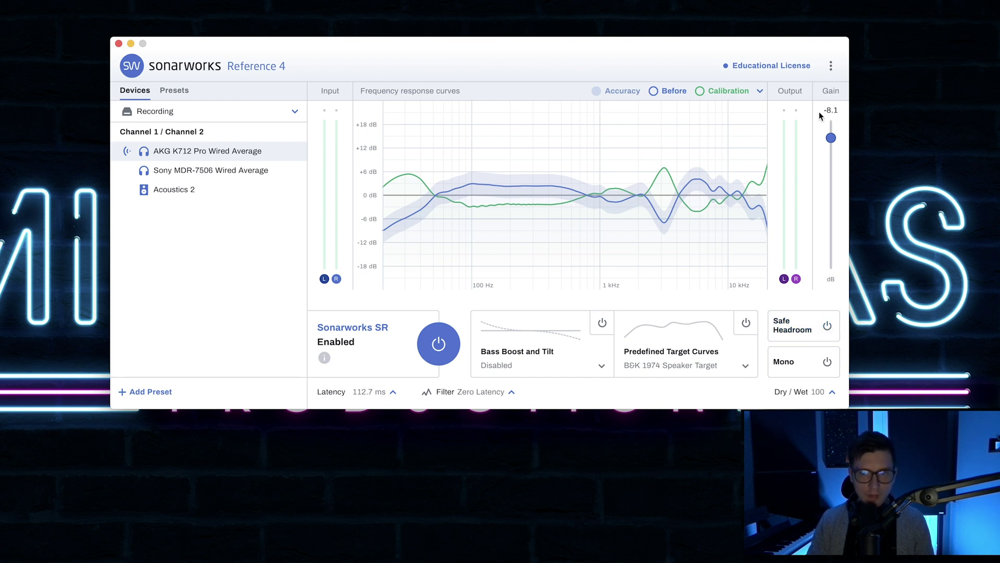
mouse_move(831, 137)
left_mouse_down()
mouse_move(832, 125)
mouse_move(831, 152)
mouse_move(832, 139)
left_mouse_up()
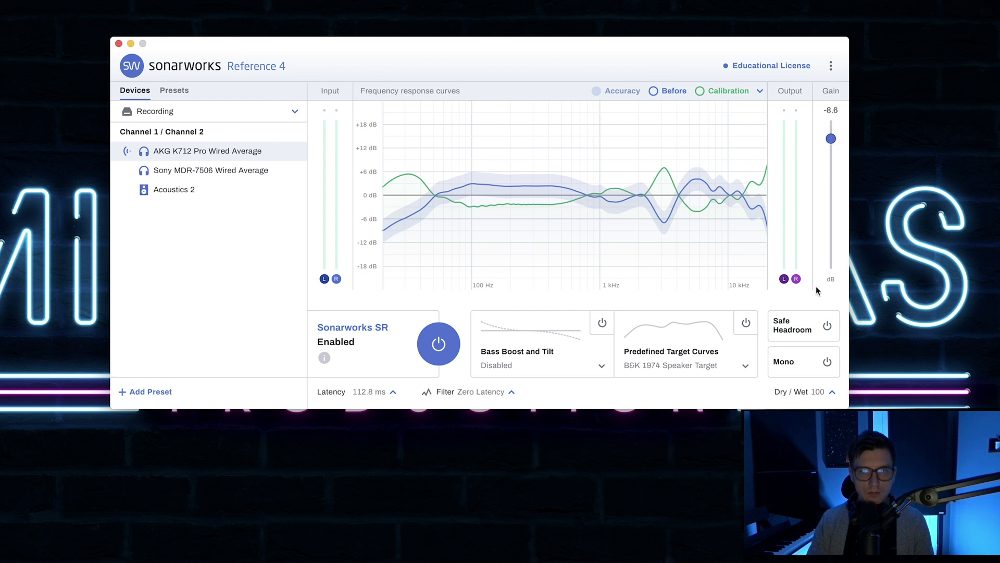
left_click(819, 334)
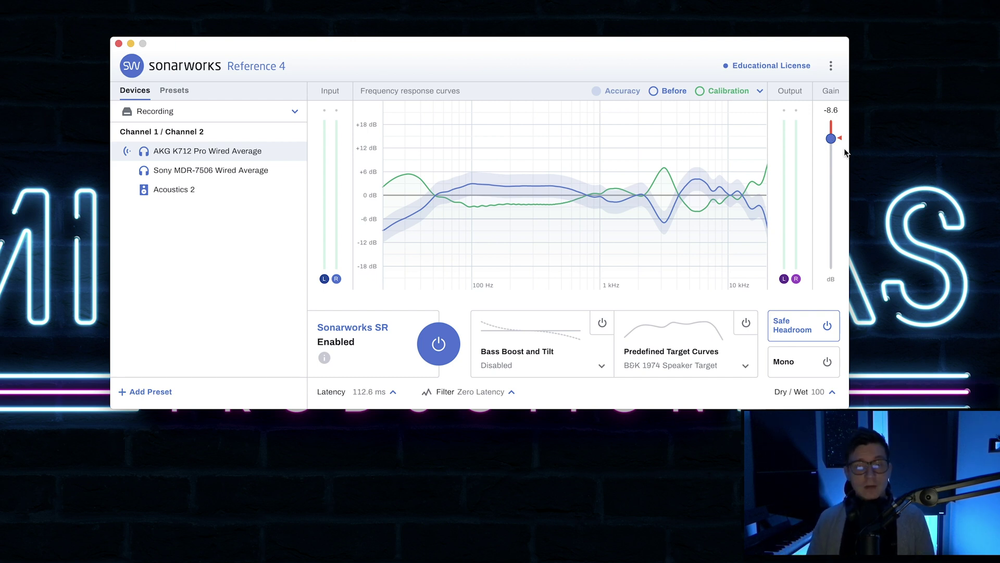
Switch the Sonarworks SR calibration off and on three times to compare both states, and leave it disabled.
left_click(438, 346)
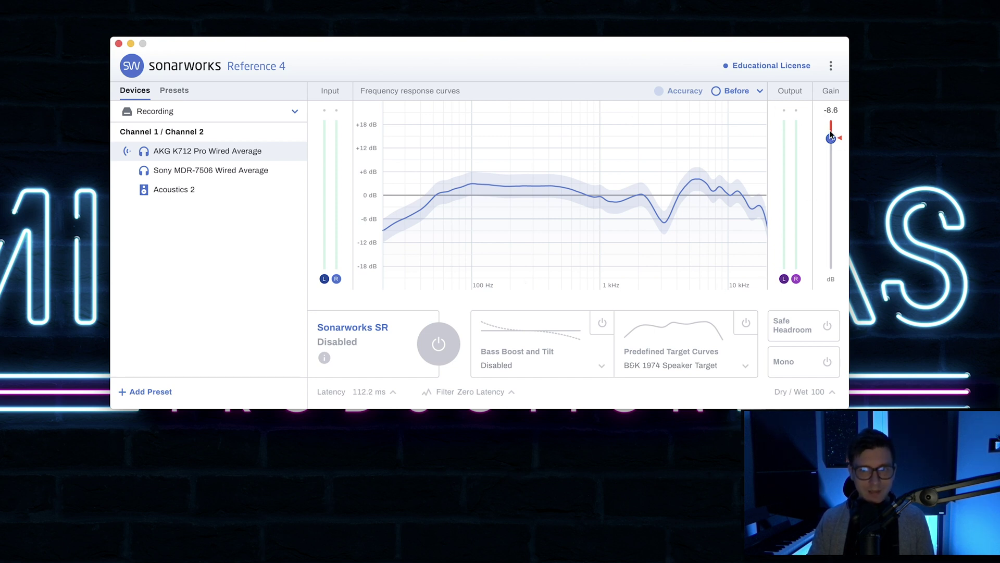
left_click(439, 346)
left_click(443, 348)
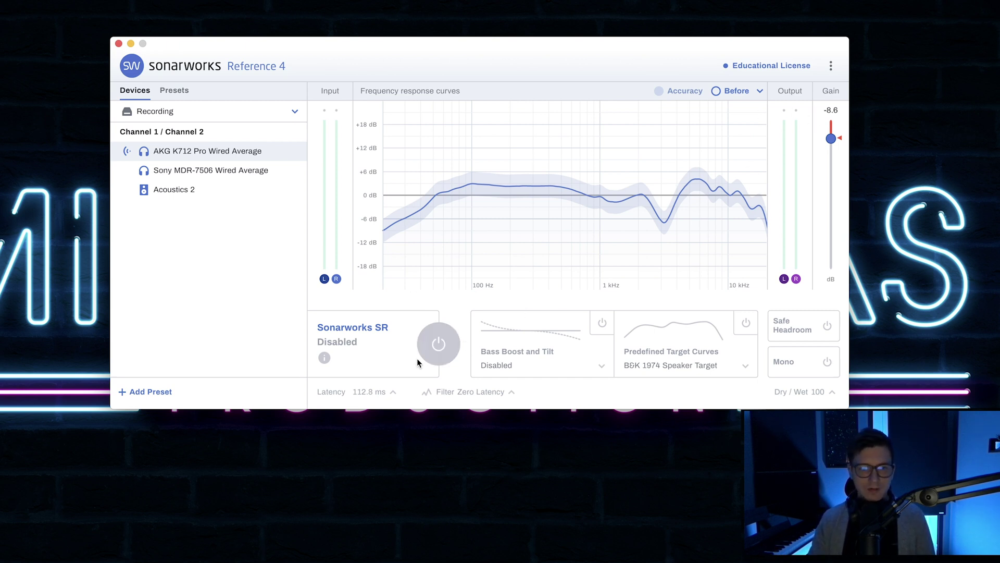
left_click(440, 350)
left_click(439, 346)
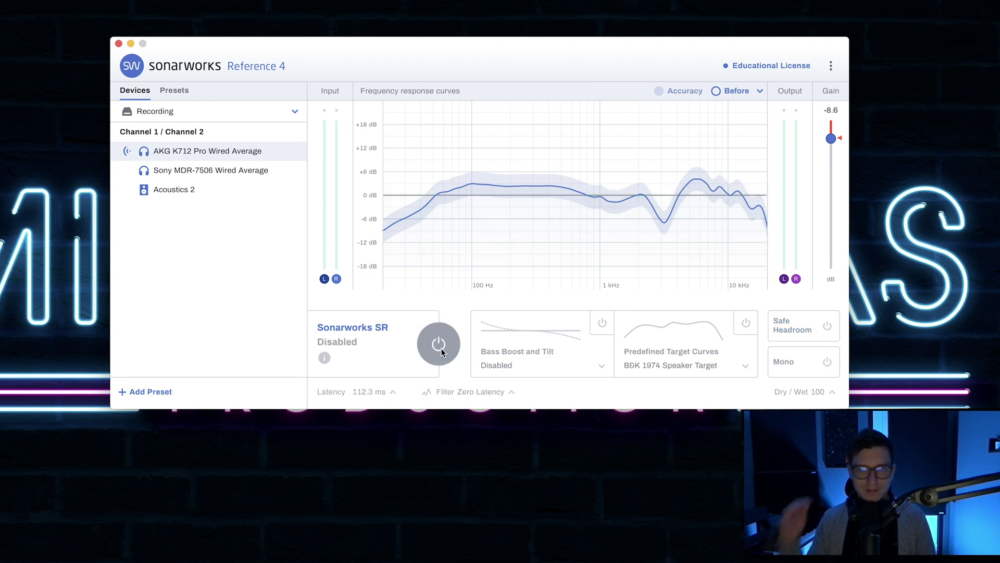
left_click(440, 344)
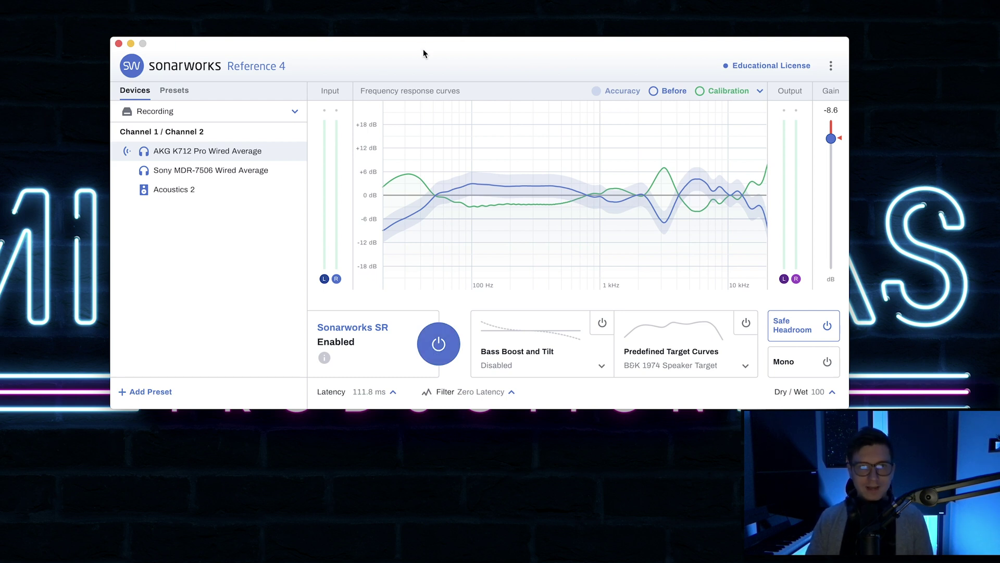
left_click_drag(423, 49, 433, 46)
left_click(454, 337)
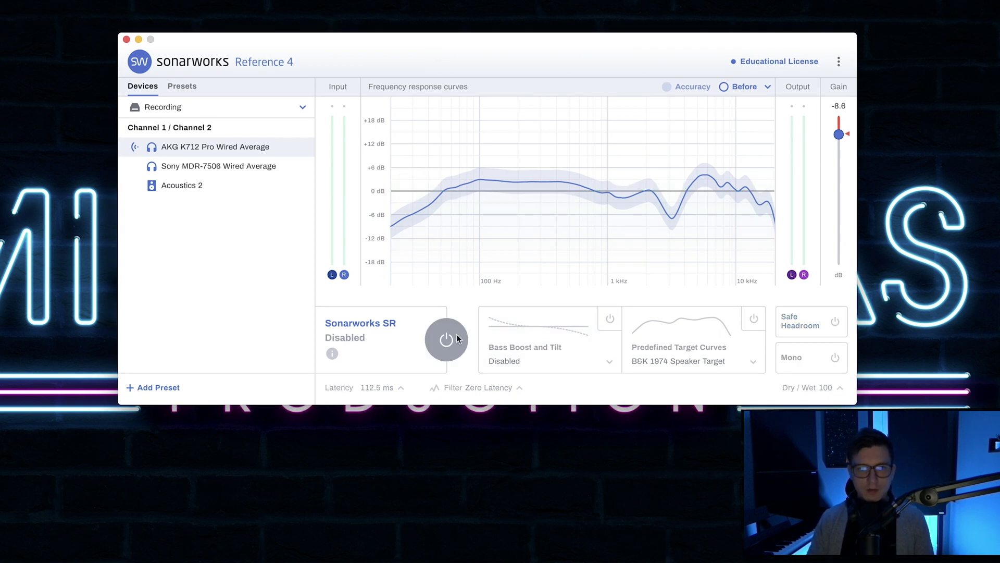
Switch to the media player holding The Golden State Killer Part VI and arrange its window directly above the Reference 4 window.
key("super+Tab")
key("super+Tab")
key("super+Tab")
key("super+Tab")
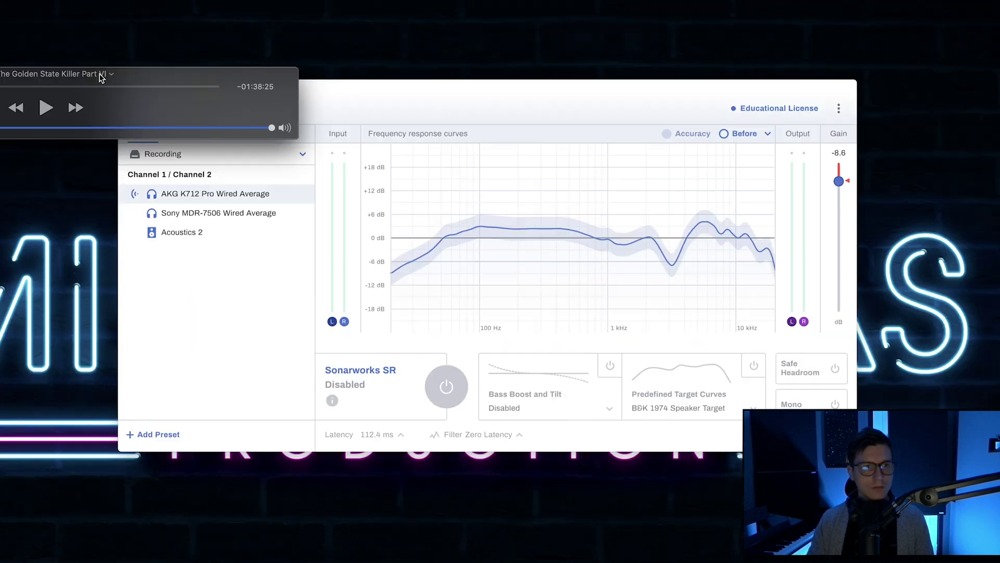
left_click_drag(213, 23, 518, 18)
left_click(642, 98)
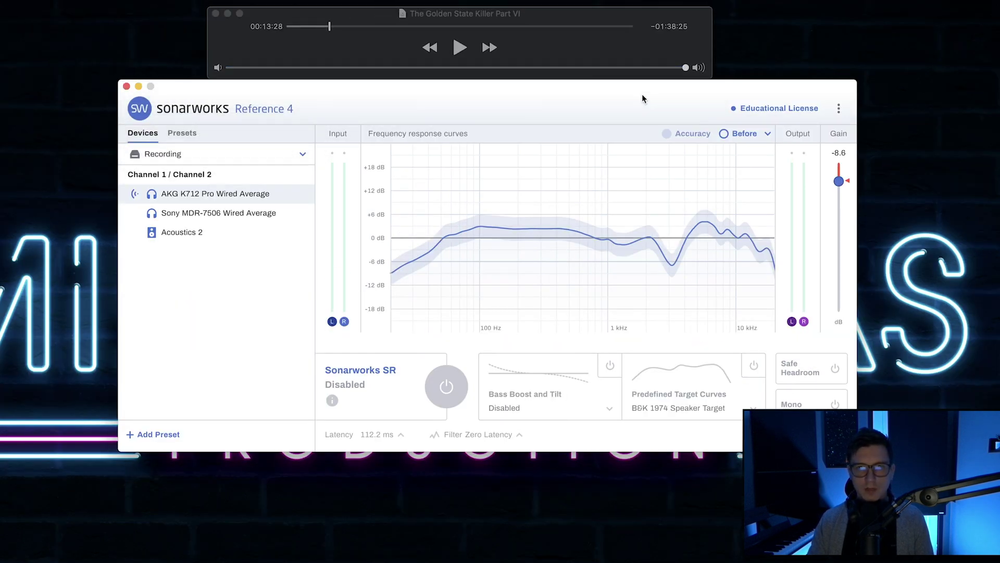
left_click_drag(532, 91, 518, 116)
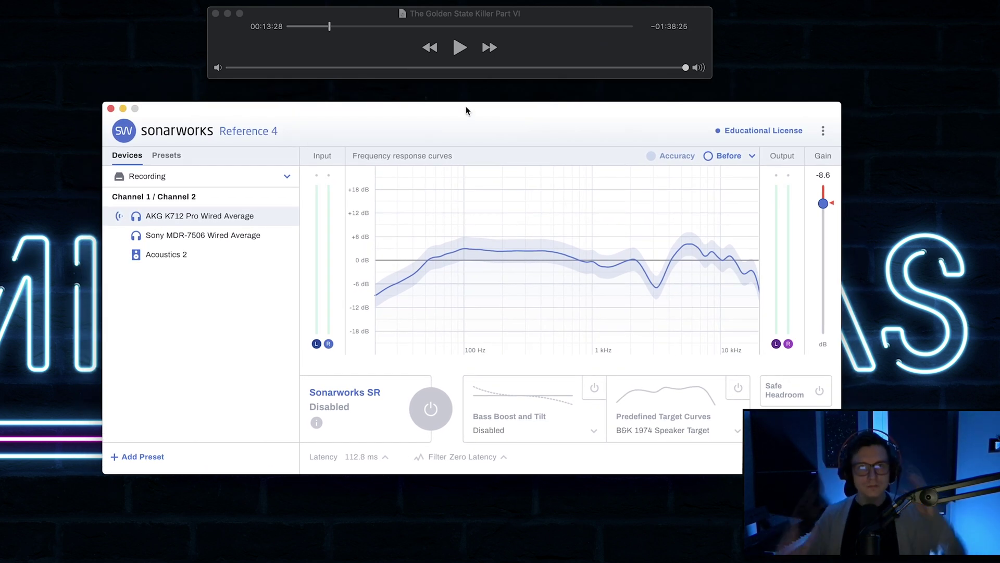
Play the audio track and alternate the Sonarworks SR calibration between enabled and disabled to compare the sound, leaving it enabled.
left_click(457, 50)
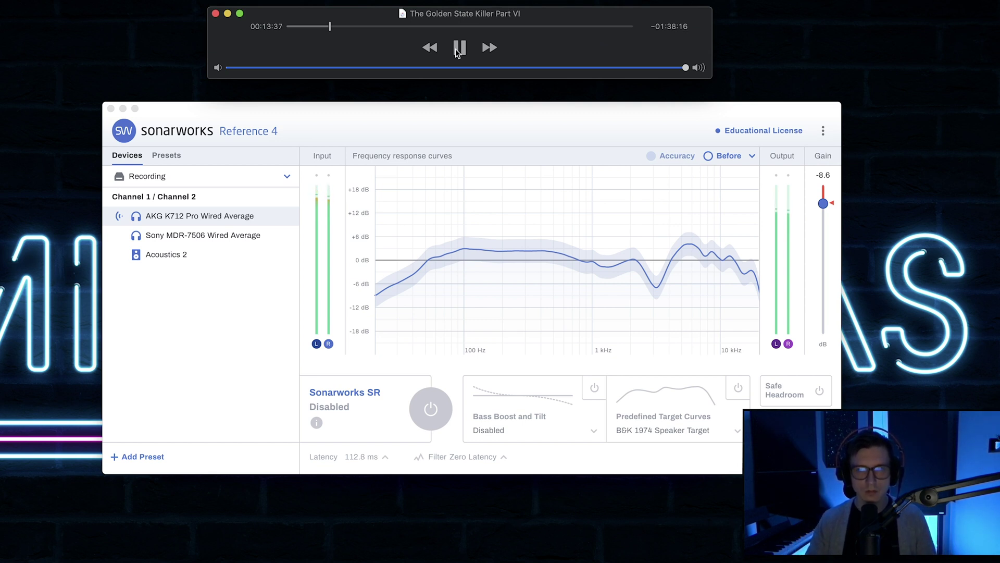
left_click(428, 409)
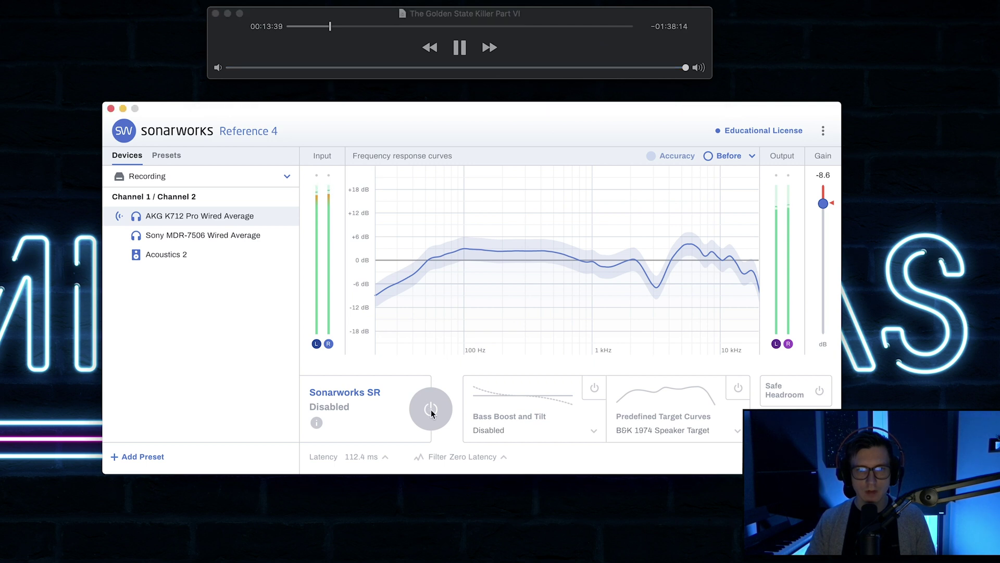
left_click(434, 410)
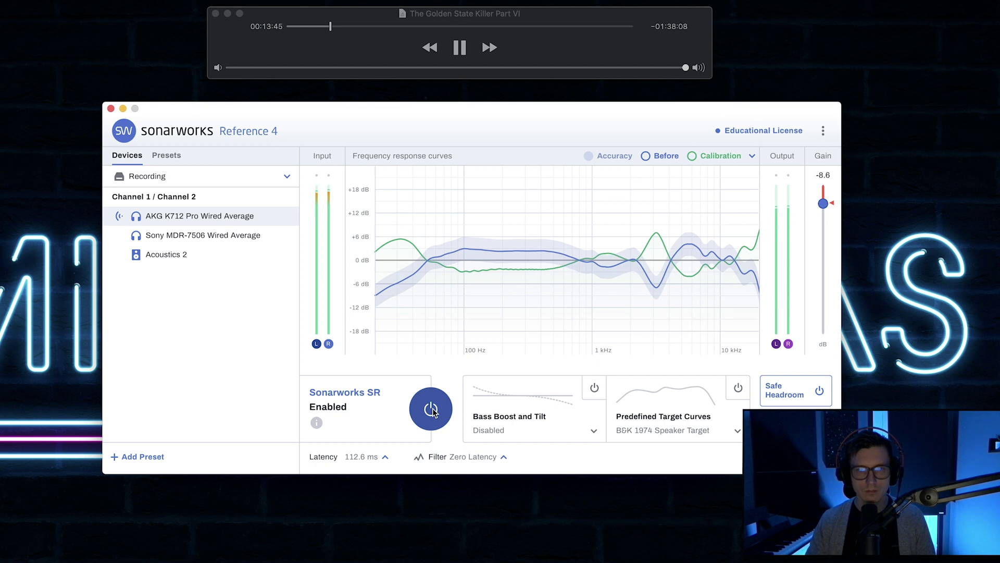
left_click(432, 411)
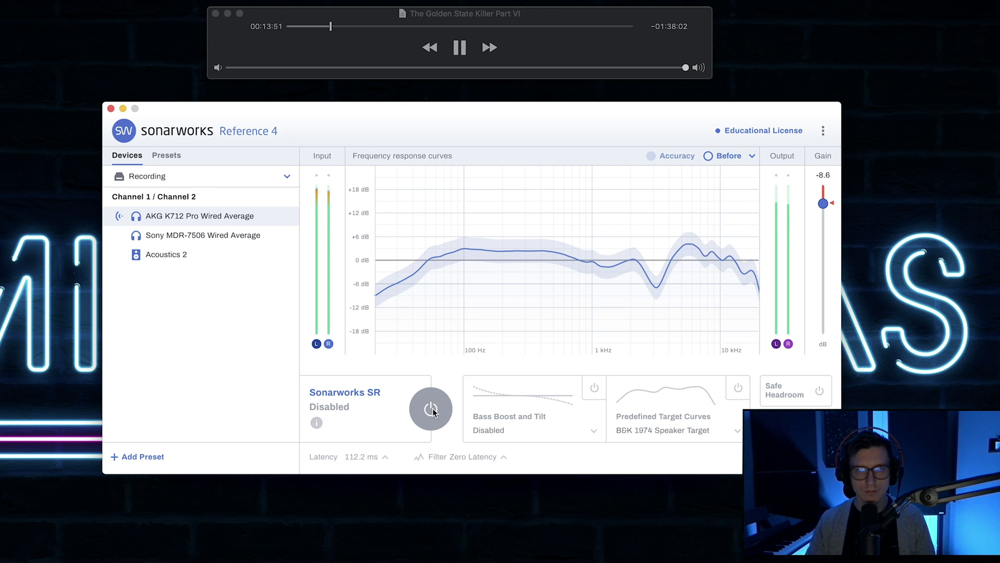
left_click(432, 410)
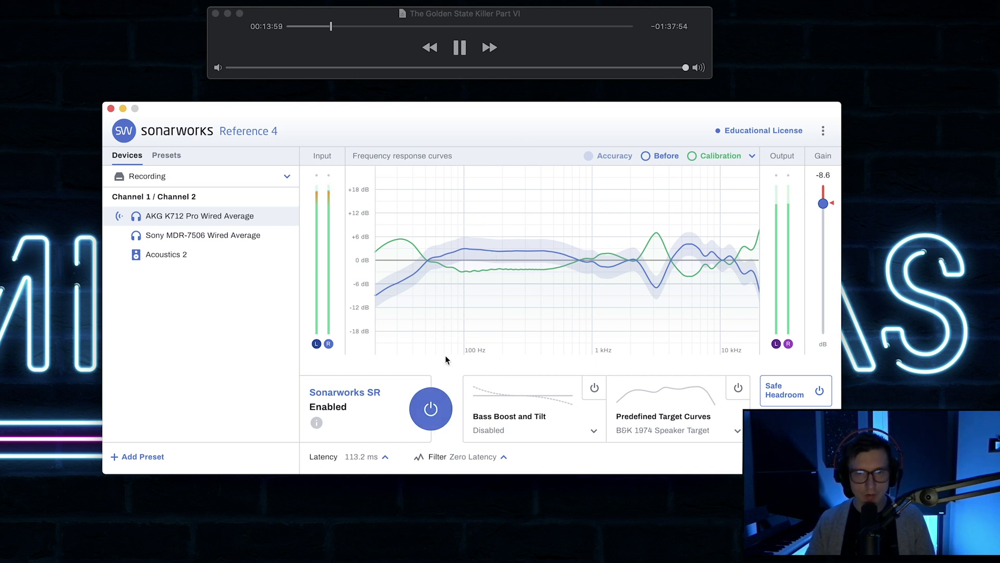
left_click(431, 410)
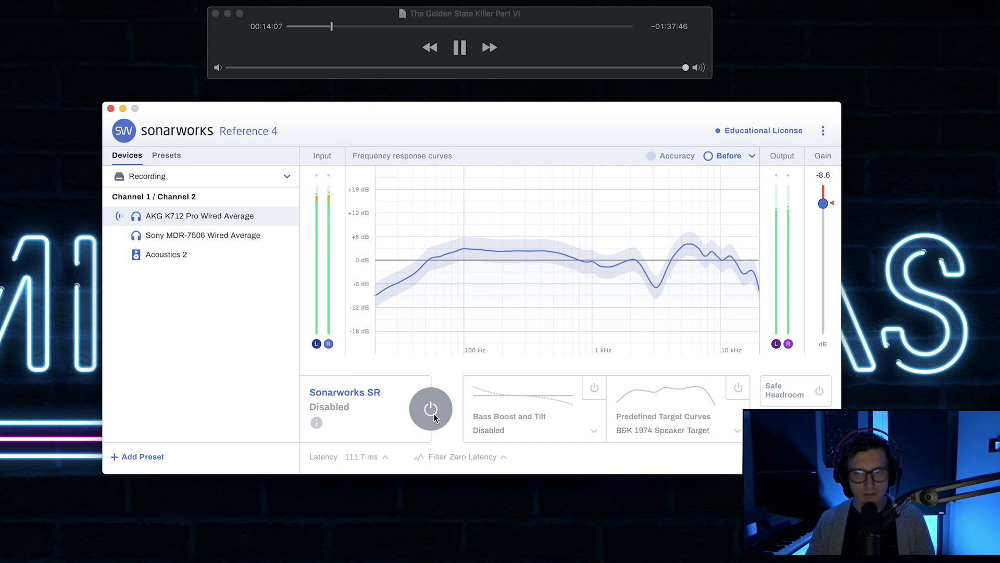
left_click(432, 410)
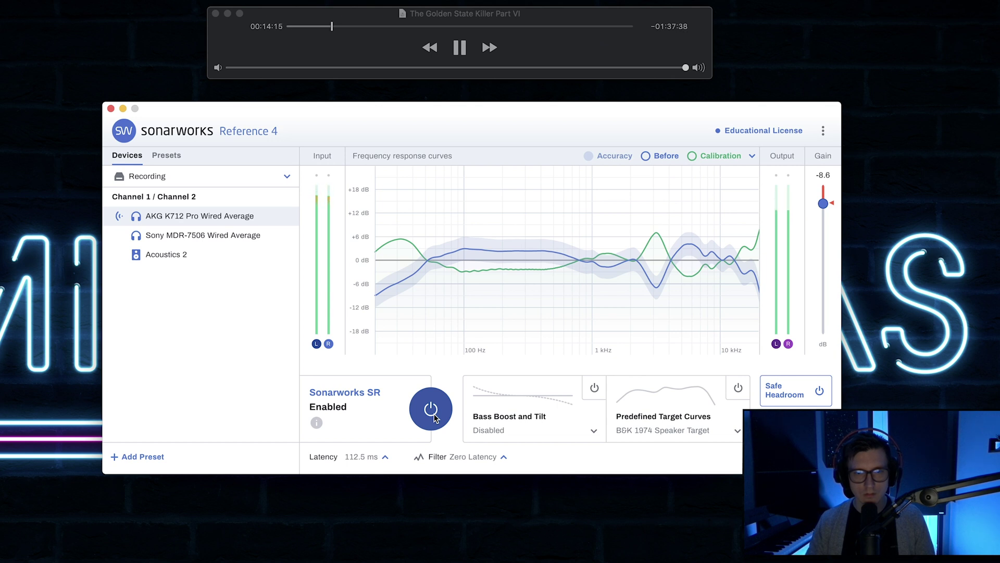
left_click(432, 412)
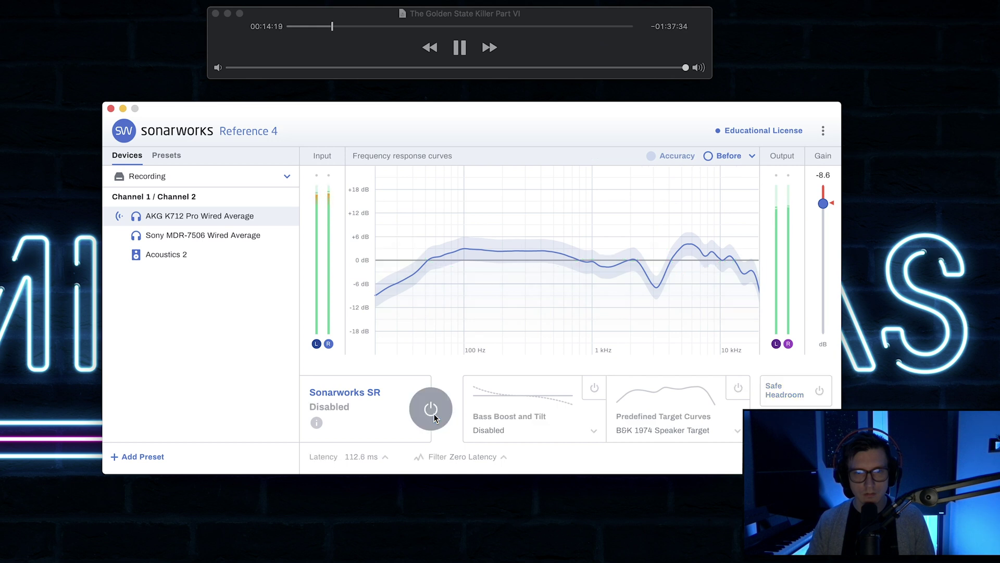
left_click(432, 411)
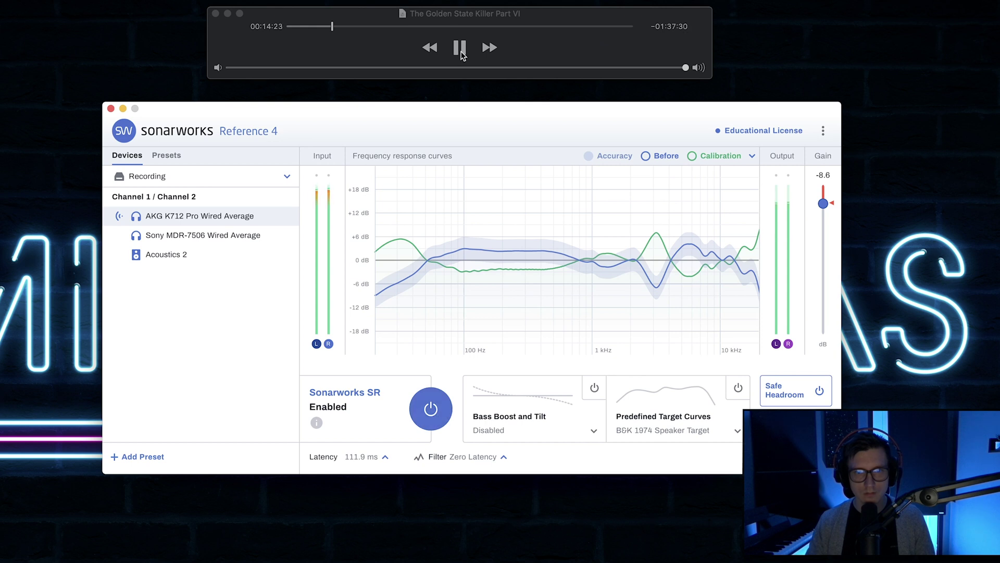
Pause the audio track in the media player and switch back to the Reference 4 window.
left_click(460, 50)
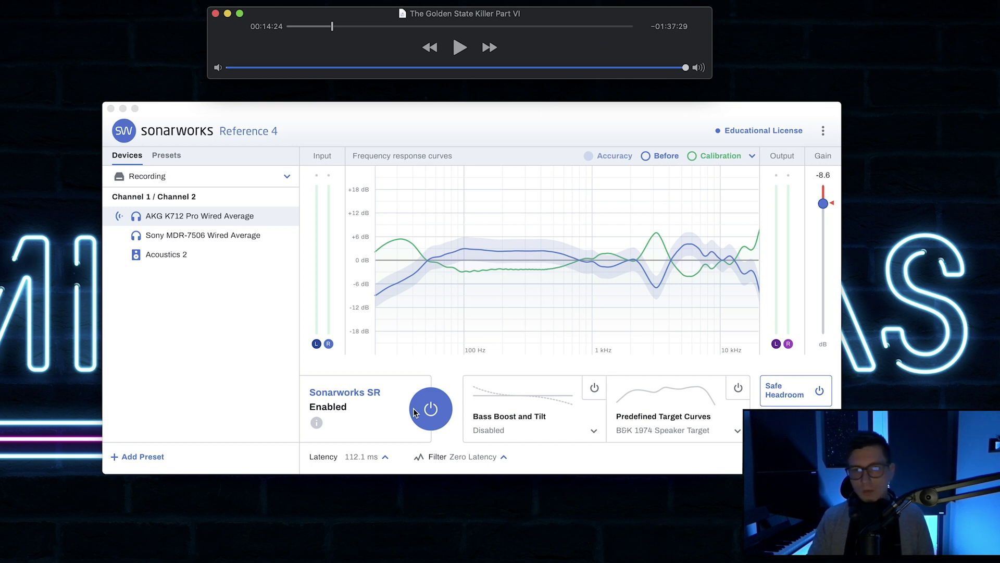
left_click(465, 119)
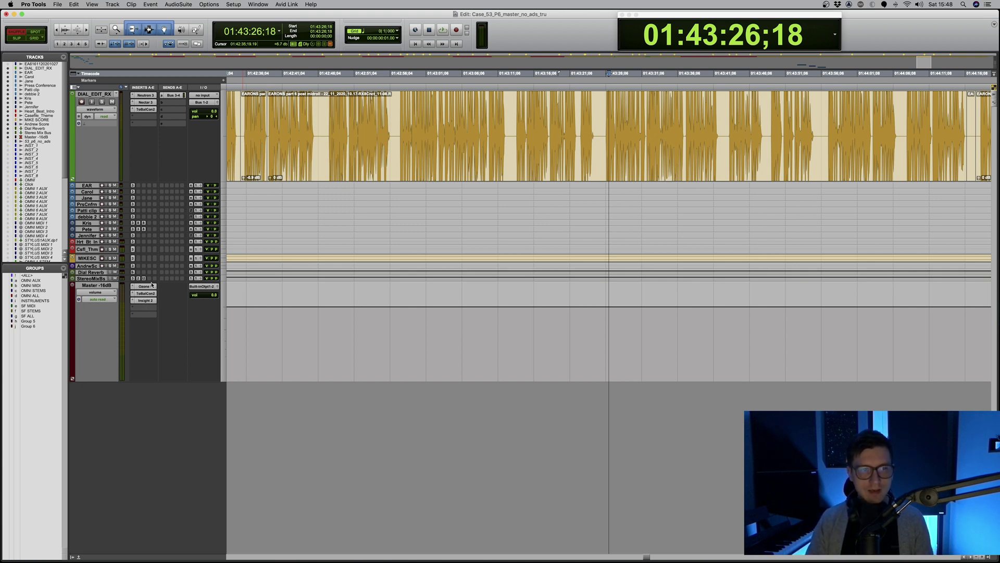
Switch to Pro Tools, insert the stereo Sonarworks Reference 4 plug-in on the Master -16dB track's fourth insert, and move its window over the timeline.
left_click(149, 309)
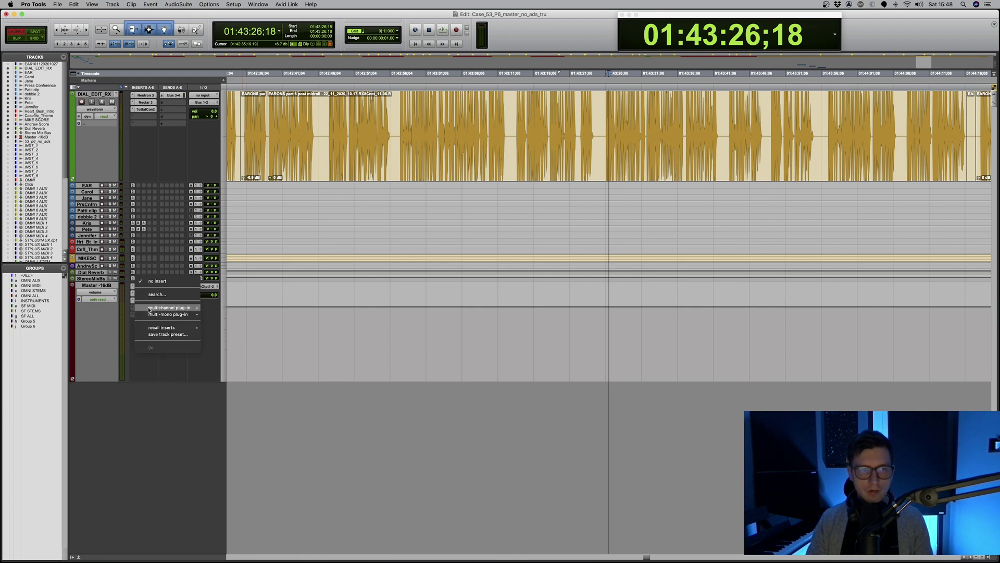
mouse_move(149, 309)
mouse_move(234, 311)
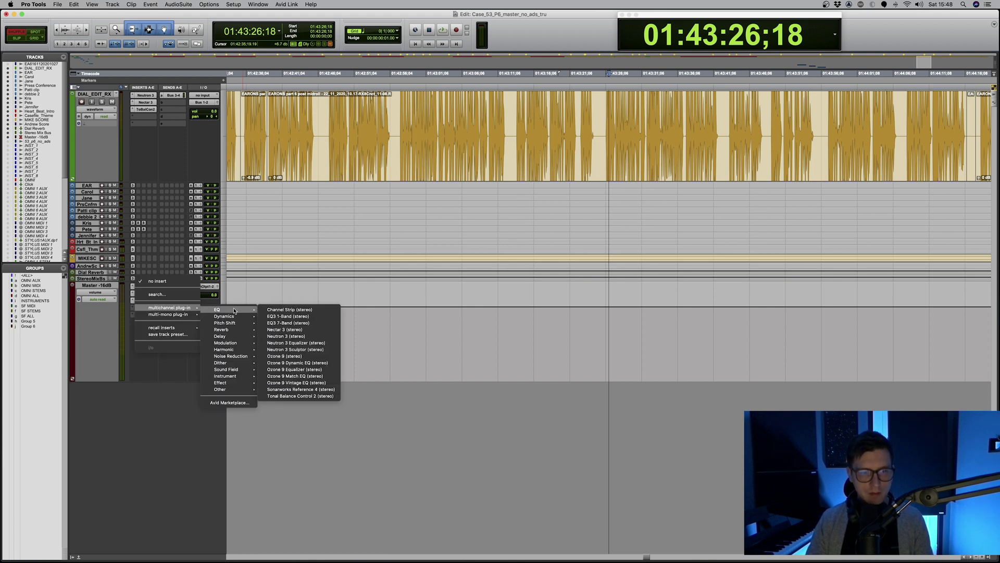
left_click(301, 389)
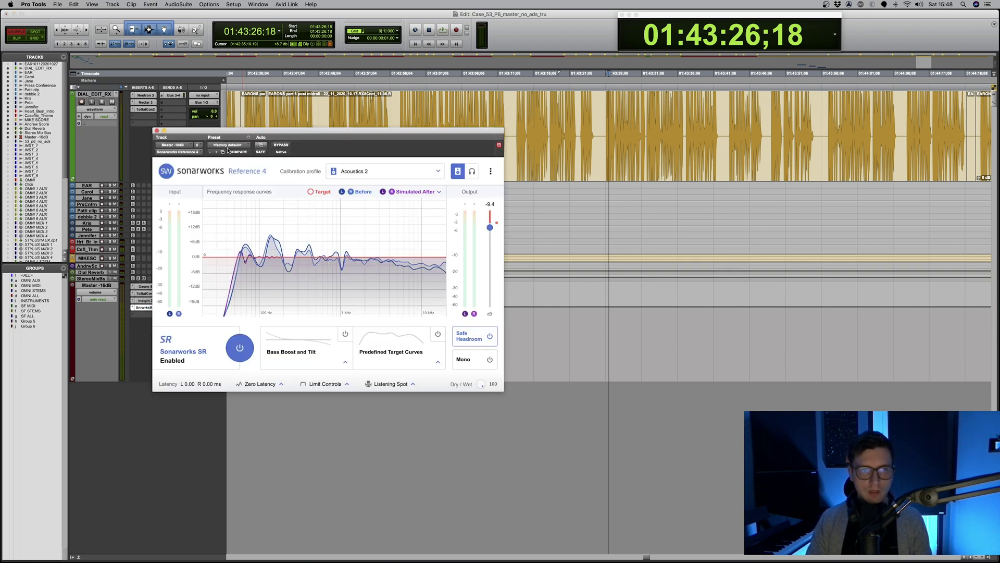
left_click_drag(228, 150, 395, 144)
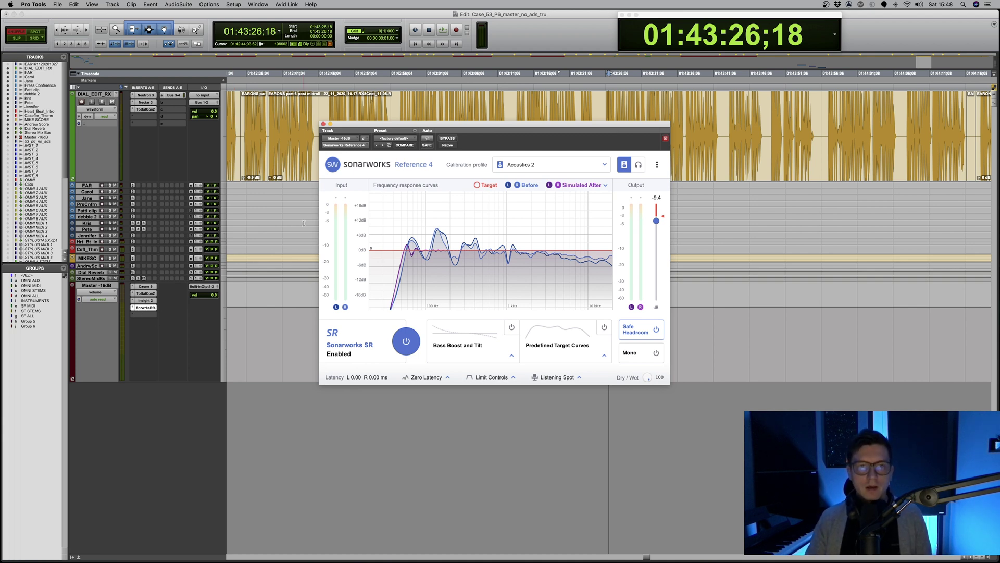
left_click_drag(503, 126, 500, 160)
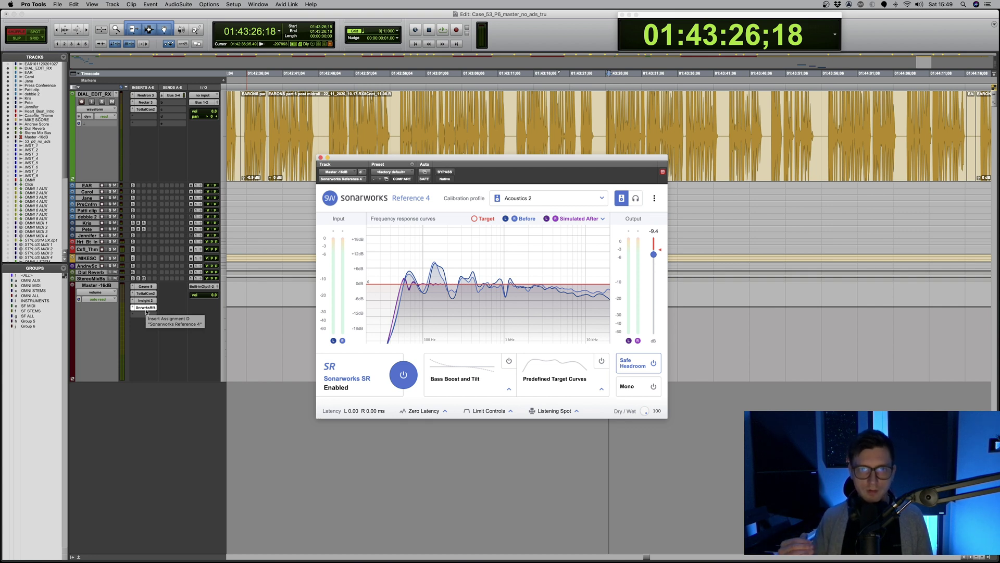
Switch the Reference 4 plug-in to headphone calibration with the AKG K712 Pro Wired Average profile.
left_click(533, 198)
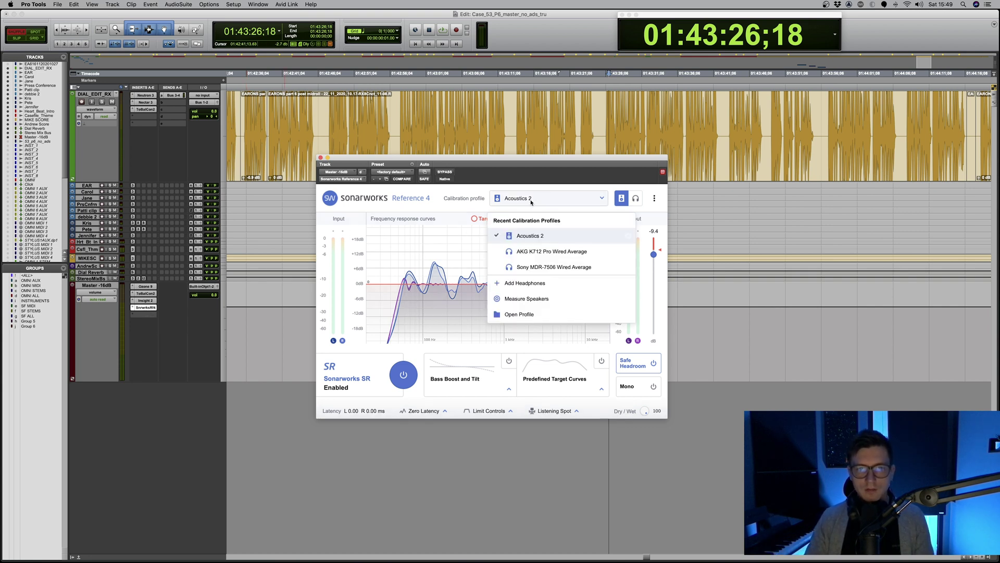
left_click(635, 199)
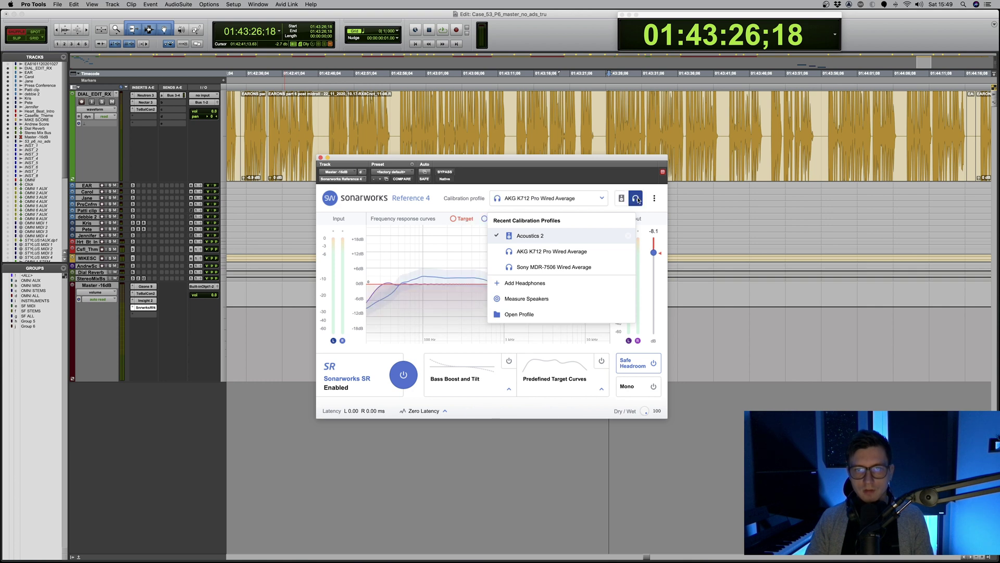
left_click(479, 204)
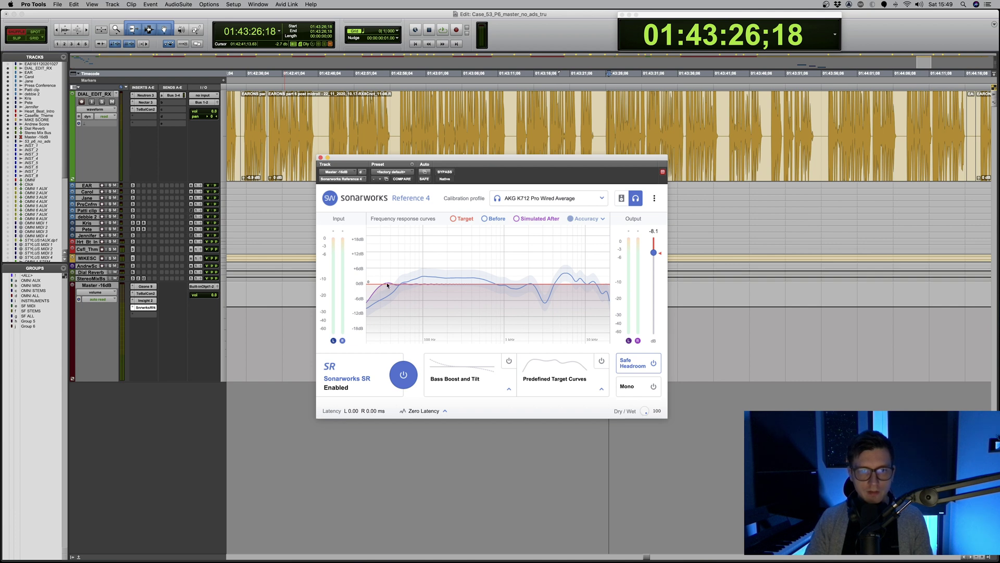
Show the Correction curve and hide the Simulated After curve in the plug-in's frequency response graph.
left_click(587, 218)
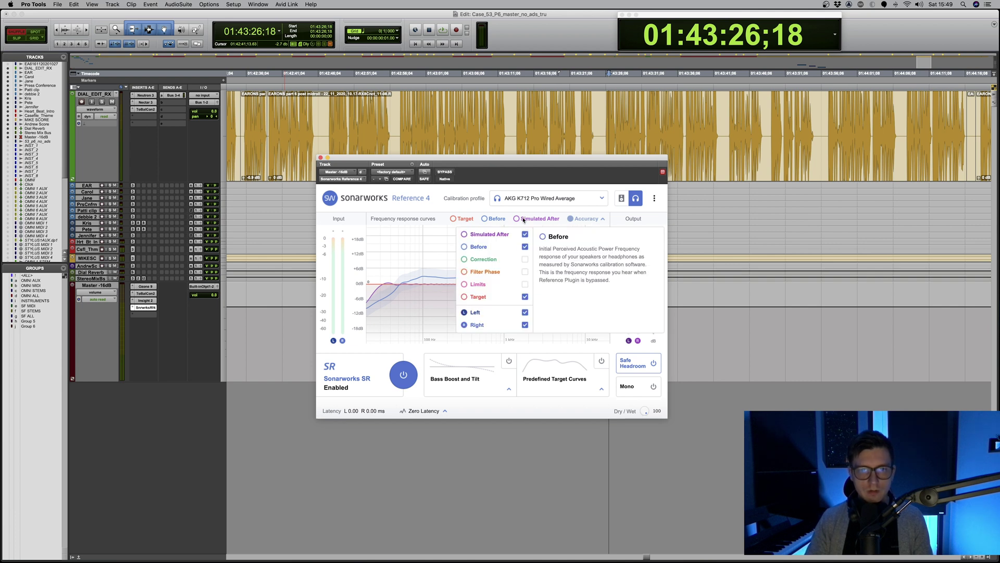
left_click(525, 259)
left_click(524, 234)
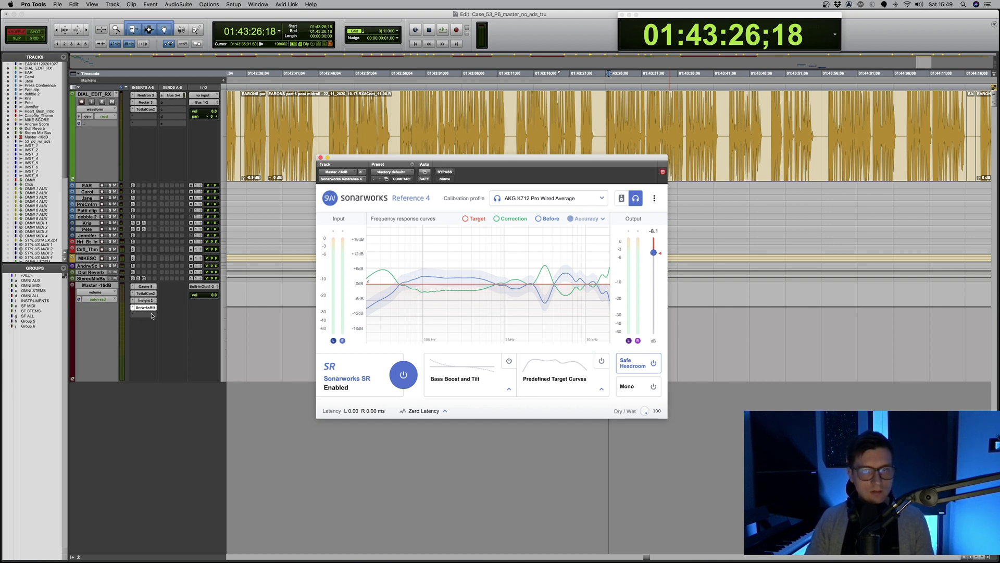
Open the Ozone 9 insert of the Master -16dB track beside the Reference 4 plug-in and enable Learn Threshold in its Maximizer.
left_click_drag(640, 161, 846, 190)
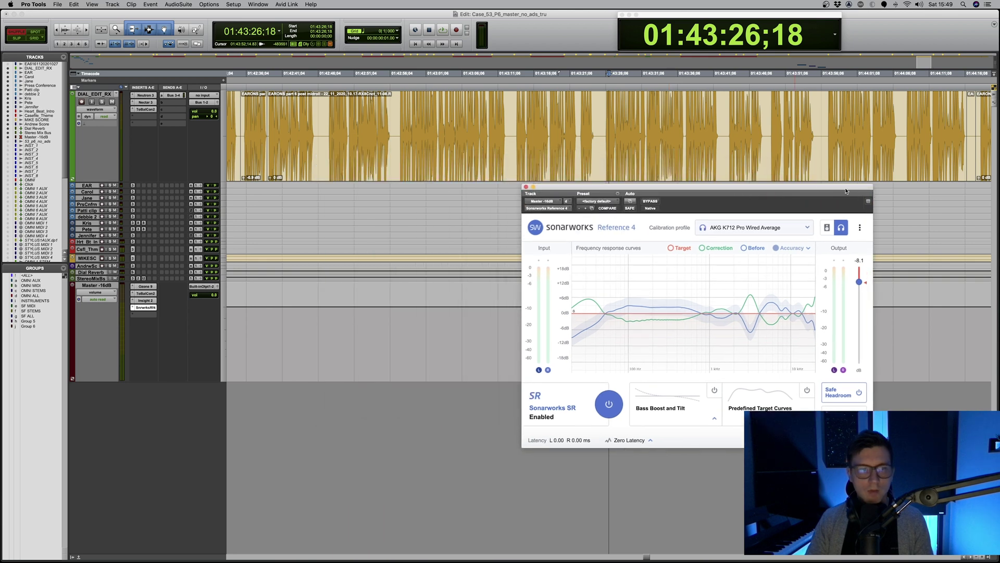
left_click(145, 286)
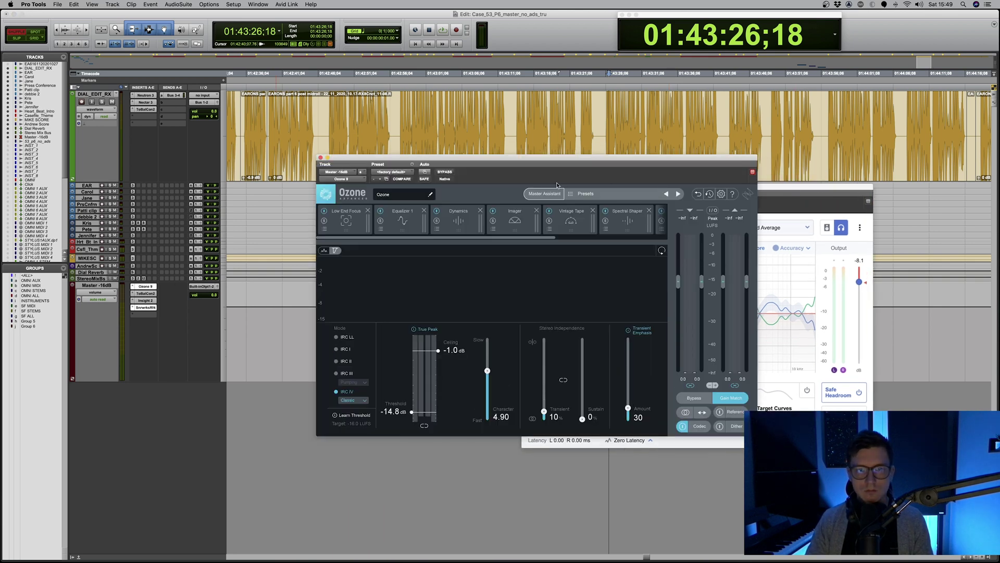
left_click_drag(616, 159, 353, 111)
scroll(308, 175, "right", 3)
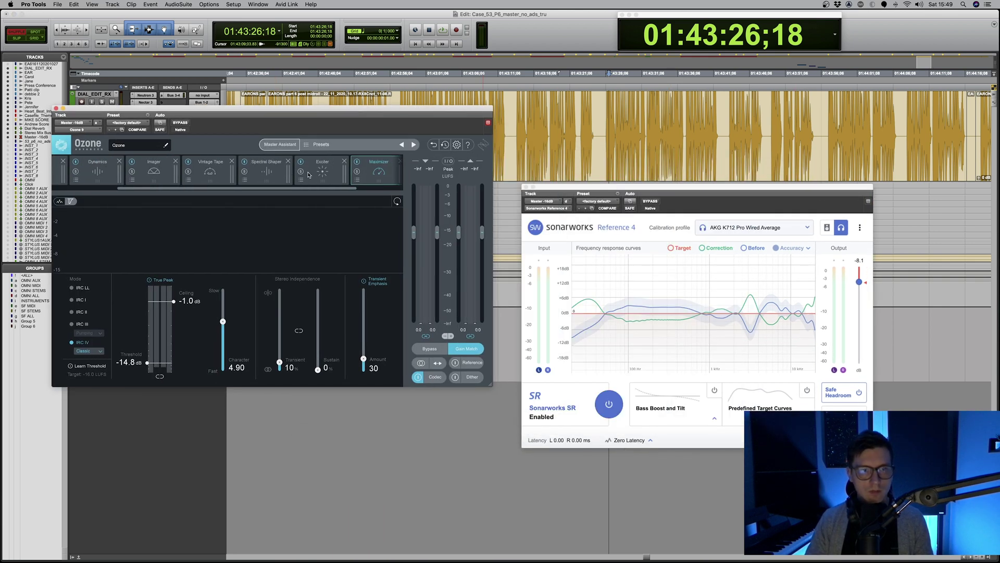
scroll(329, 163, "right", 2)
left_click_drag(339, 110, 404, 94)
left_click(151, 351)
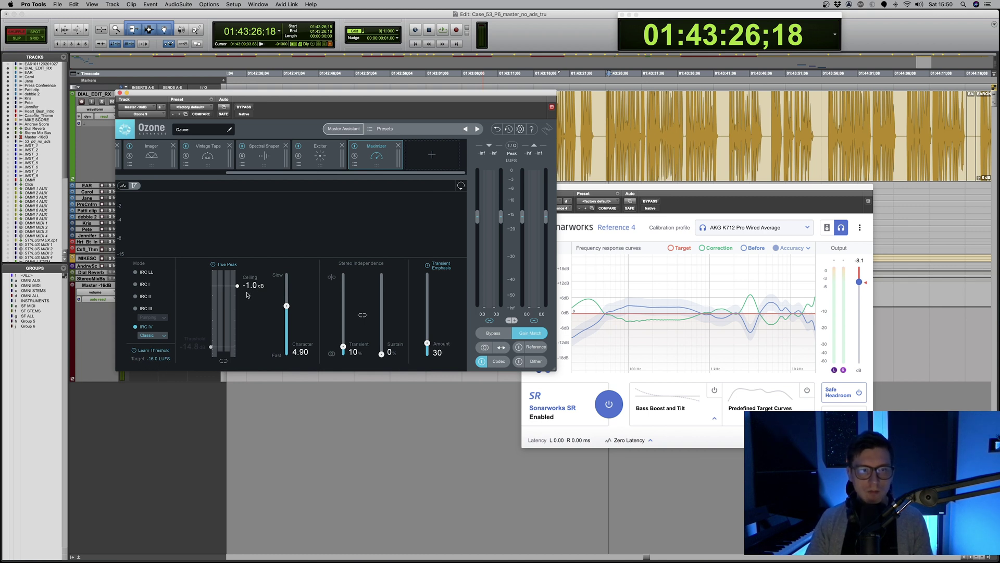
Arrange the Ozone 9 and Reference 4 windows to view both plug-ins together, and close Ozone 9.
left_click(670, 196)
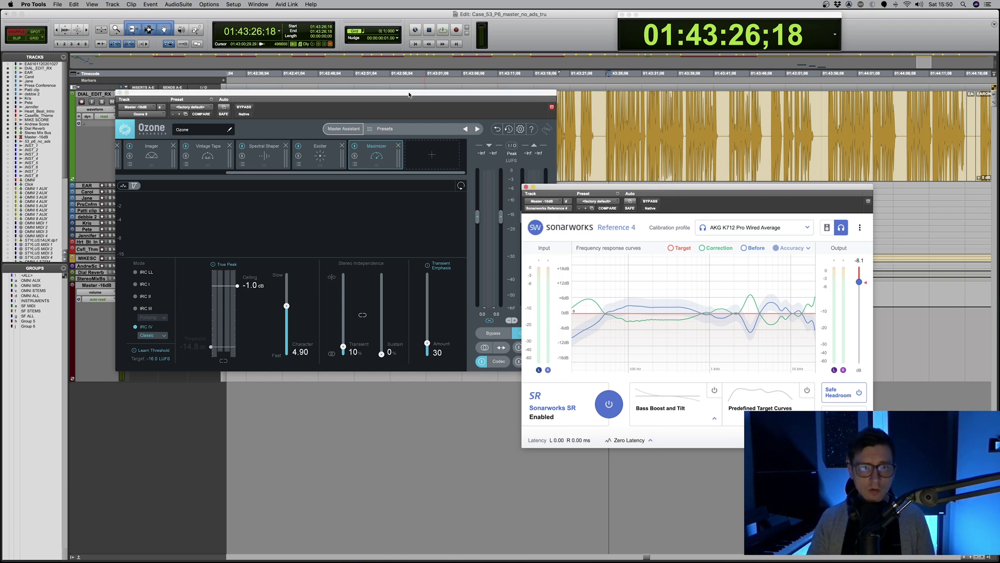
left_click_drag(409, 95, 432, 67)
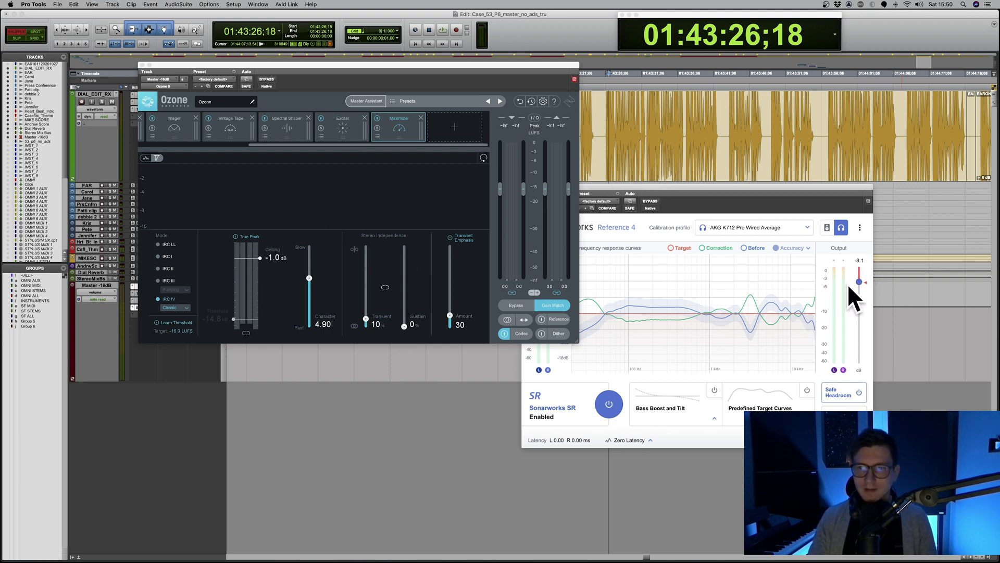
left_click(142, 65)
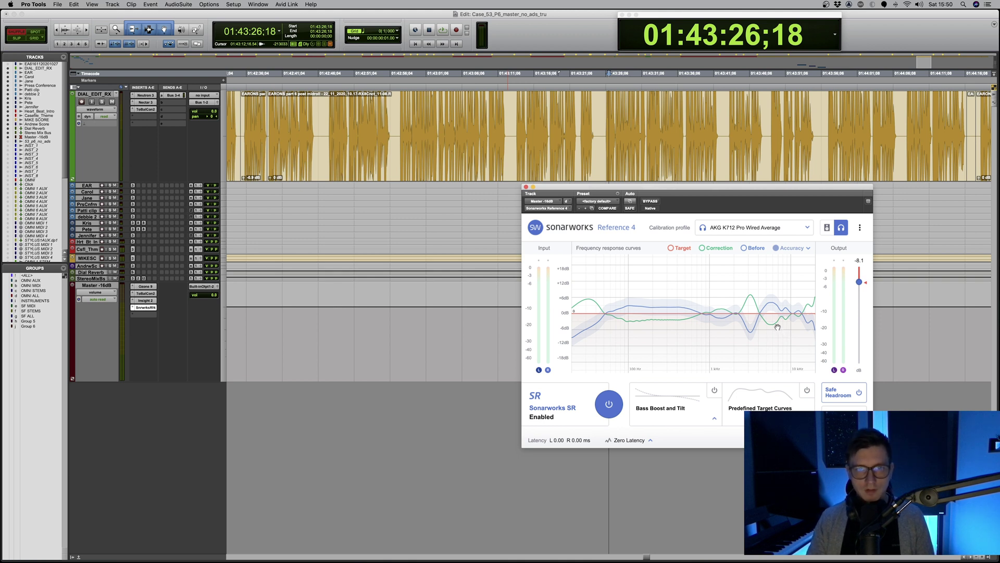
Bypass Sonarworks SR, start session playback from 01:42:57;14, and reposition the plug-in window over the lower timeline.
left_click(401, 322)
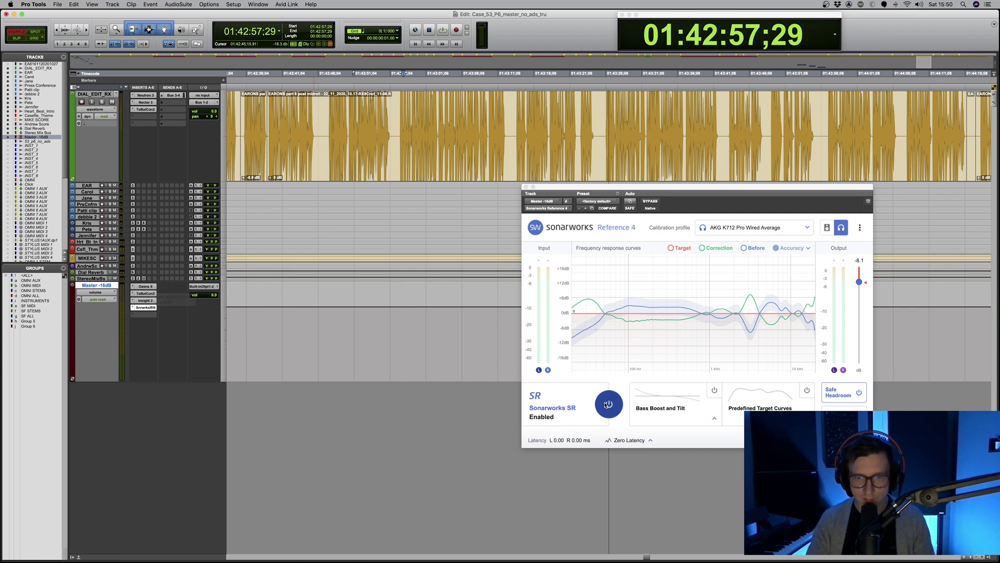
left_click(609, 405)
left_click(399, 318)
key("space")
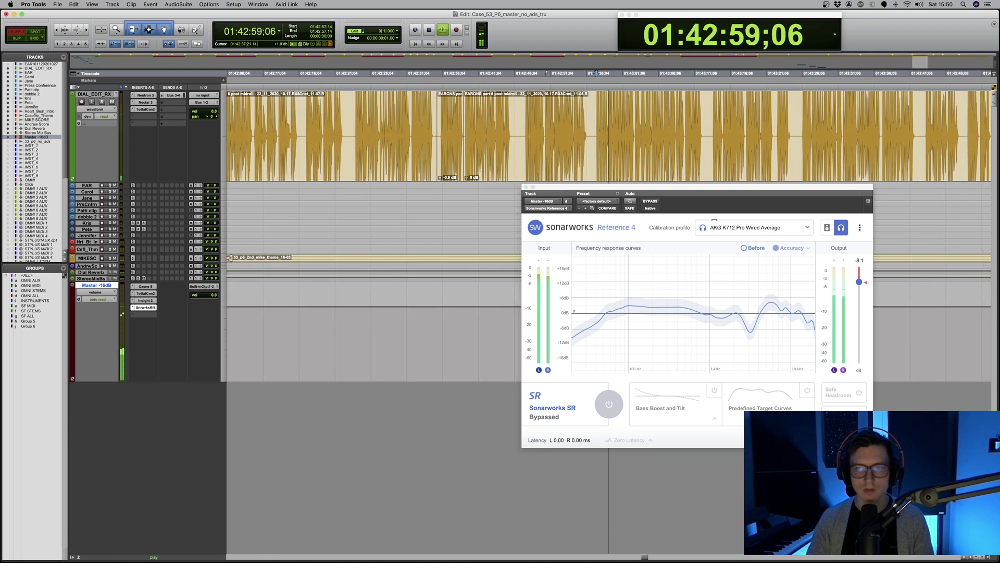
left_click_drag(672, 186, 434, 157)
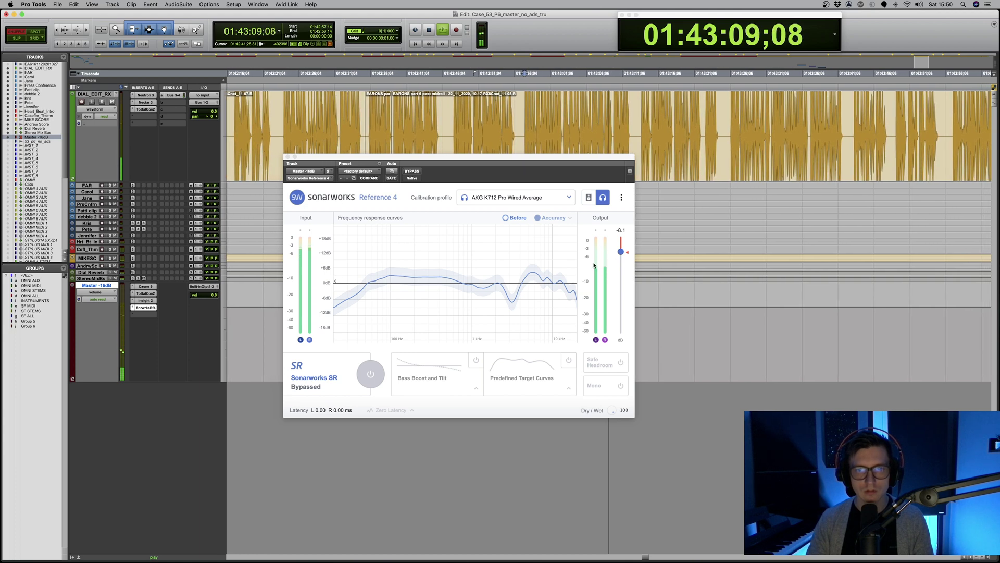
left_click_drag(417, 157, 670, 180)
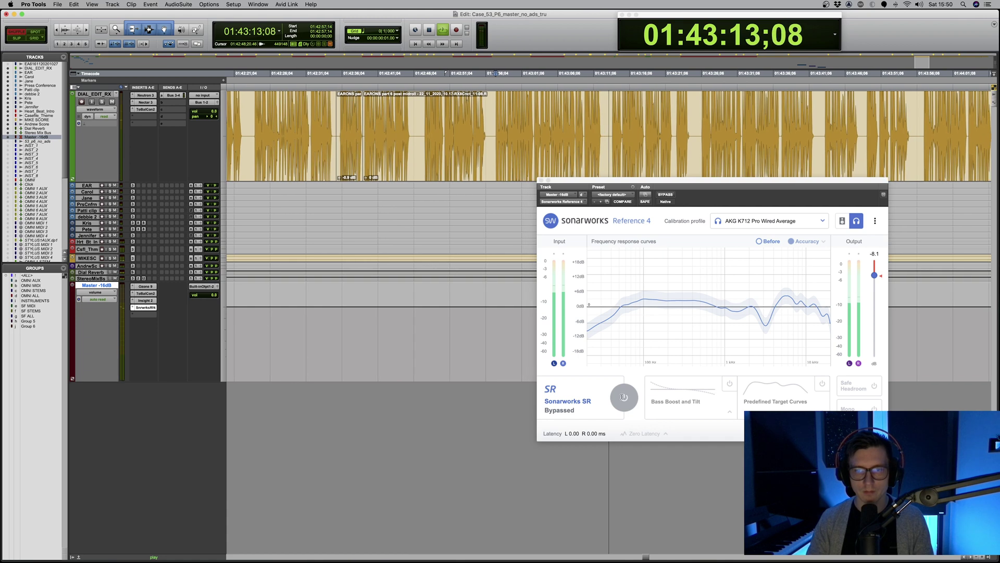
Alternate Sonarworks SR between enabled and bypassed during playback to compare the sound, leave it enabled, and stop playback.
left_click(624, 397)
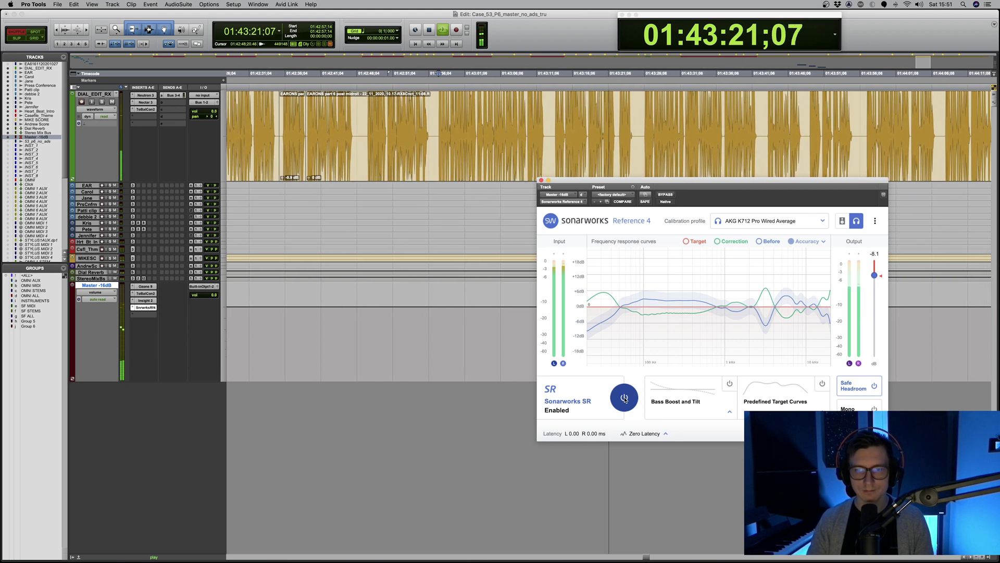
left_click(625, 399)
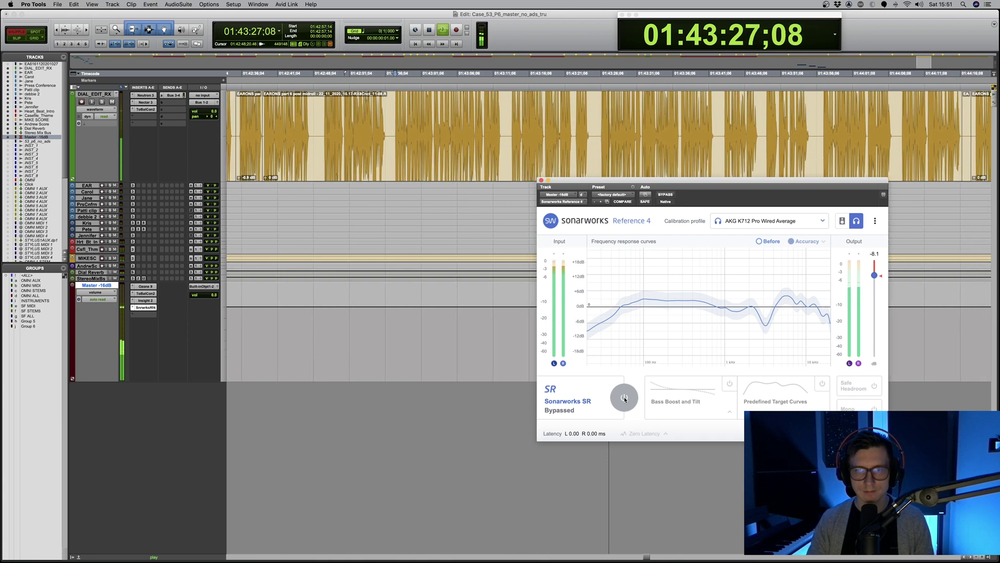
left_click(624, 399)
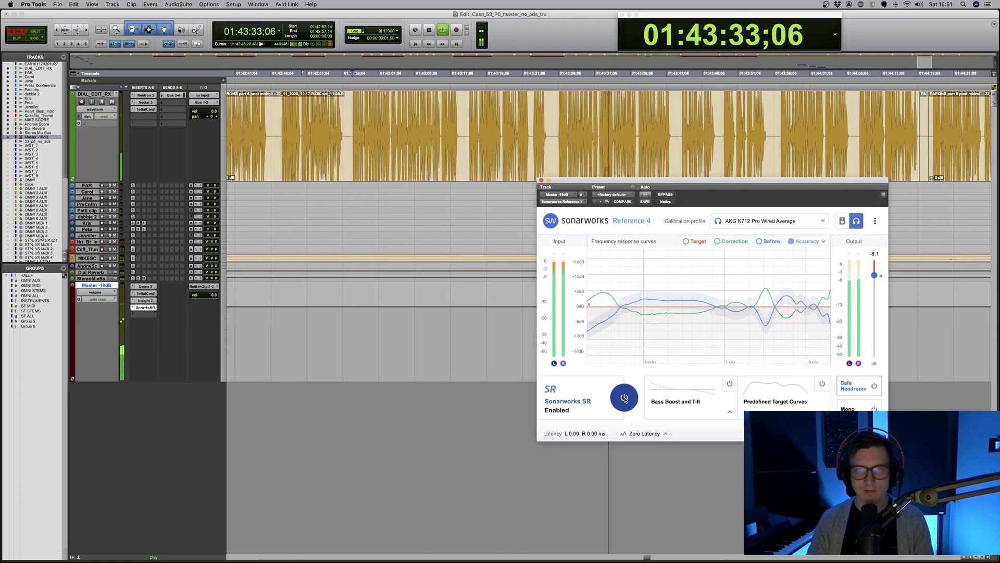
left_click(624, 398)
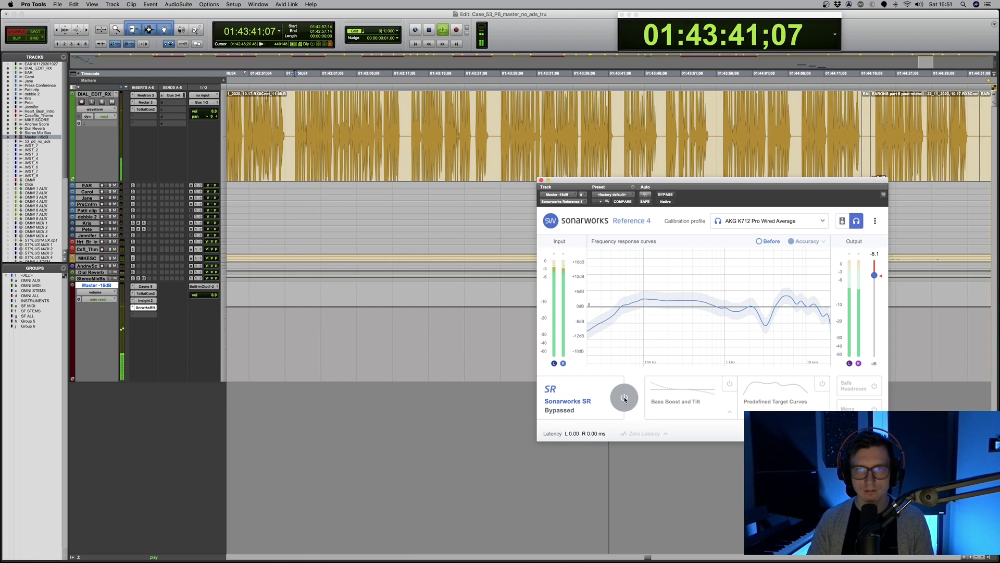
left_click(624, 399)
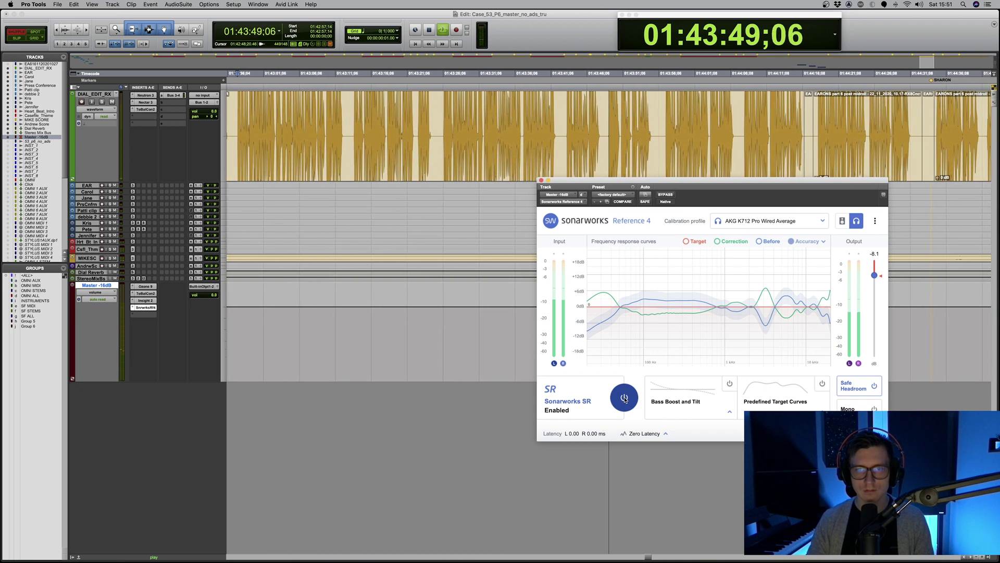
key("space")
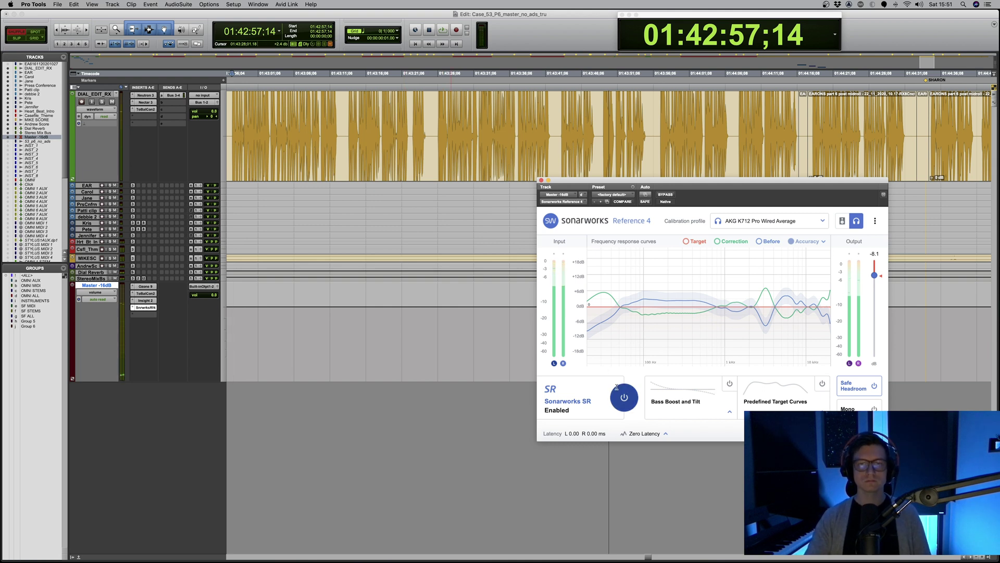
Bypass Sonarworks SR and move the plug-in window to the middle of the edit area.
left_click(623, 397)
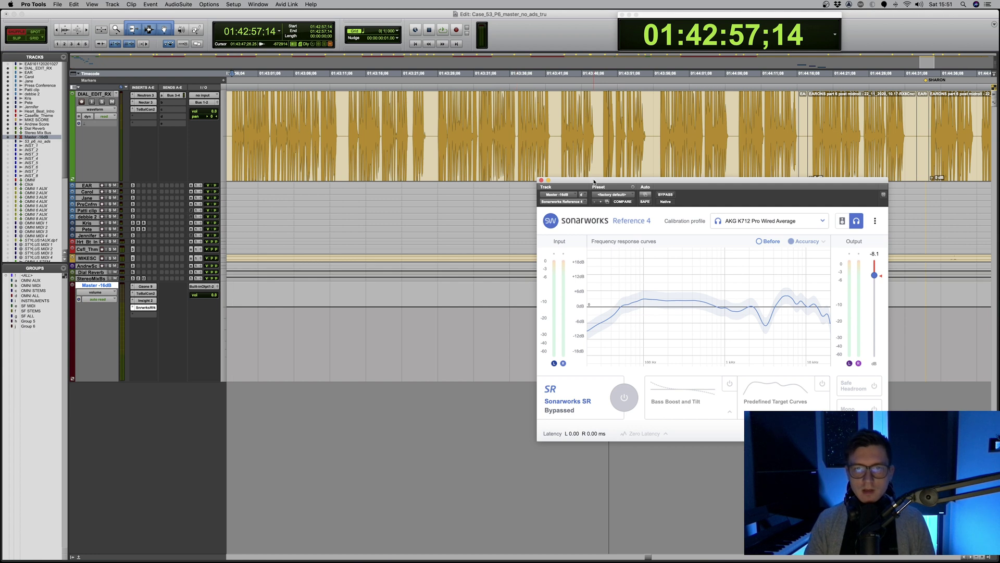
left_click_drag(585, 191, 445, 182)
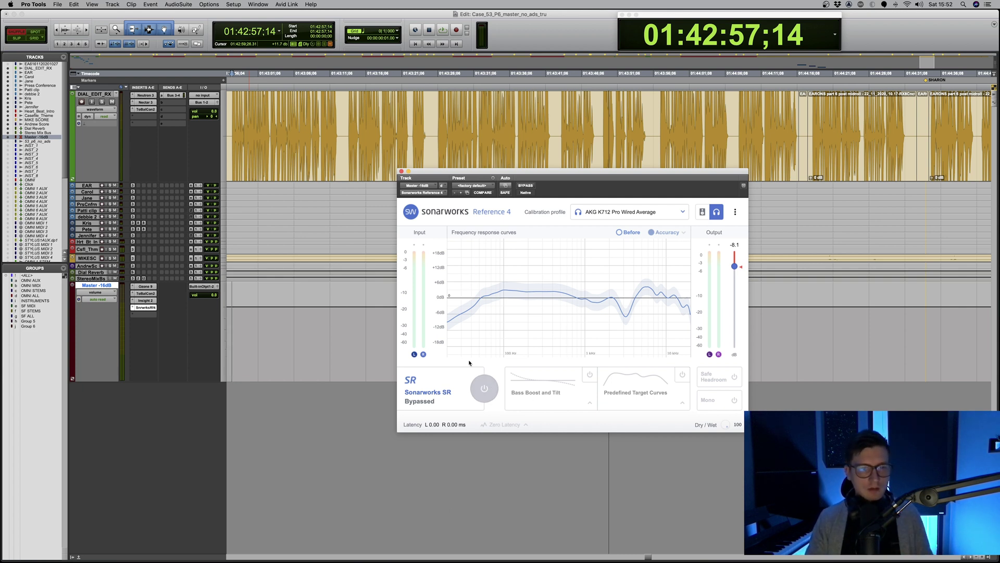
left_click_drag(440, 173, 450, 161)
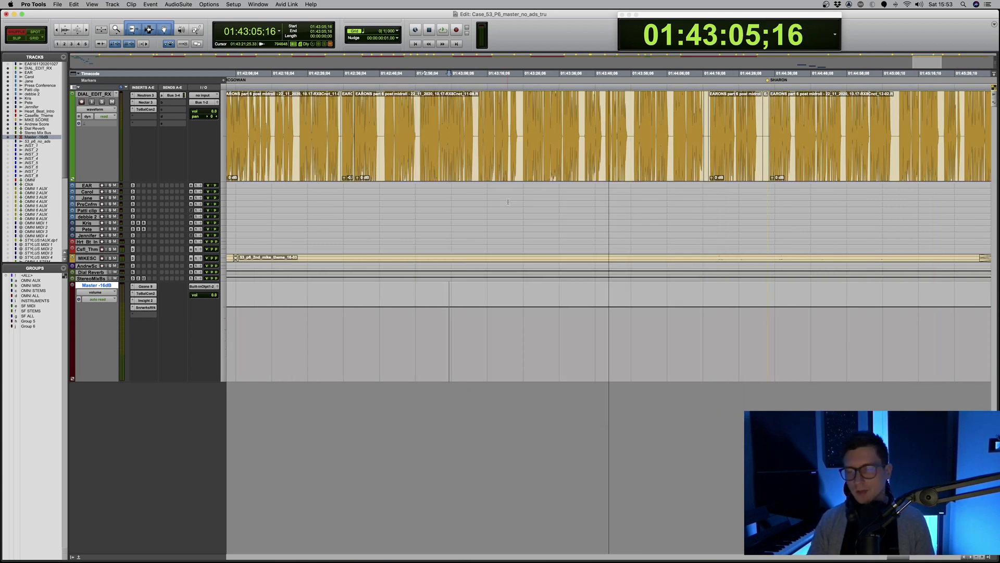
Reopen and close the master track's Reference 4 insert, and select about 43 seconds of the DIAL_EDIT_RX track starting at 01:43:13;04.
left_click(146, 307)
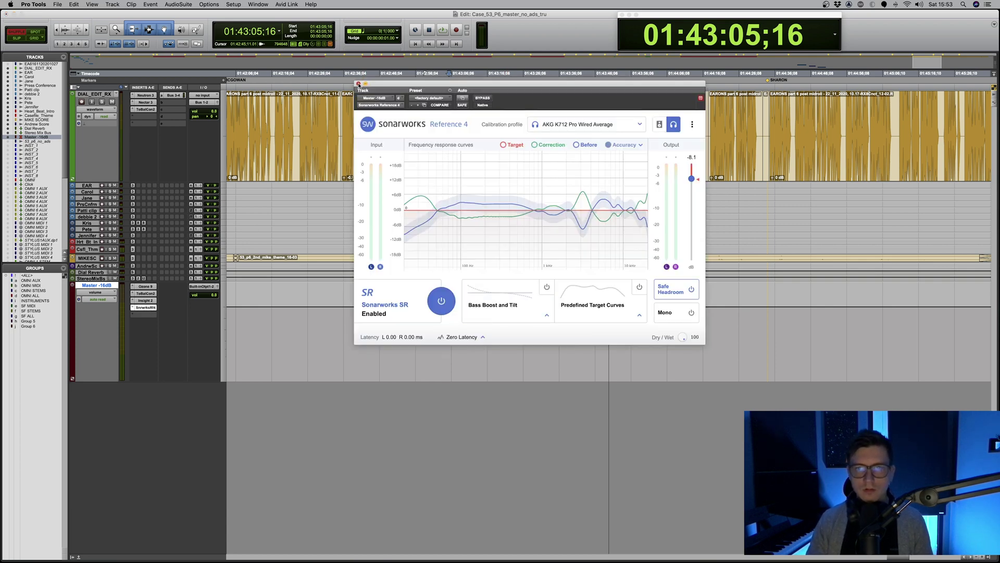
left_click(358, 84)
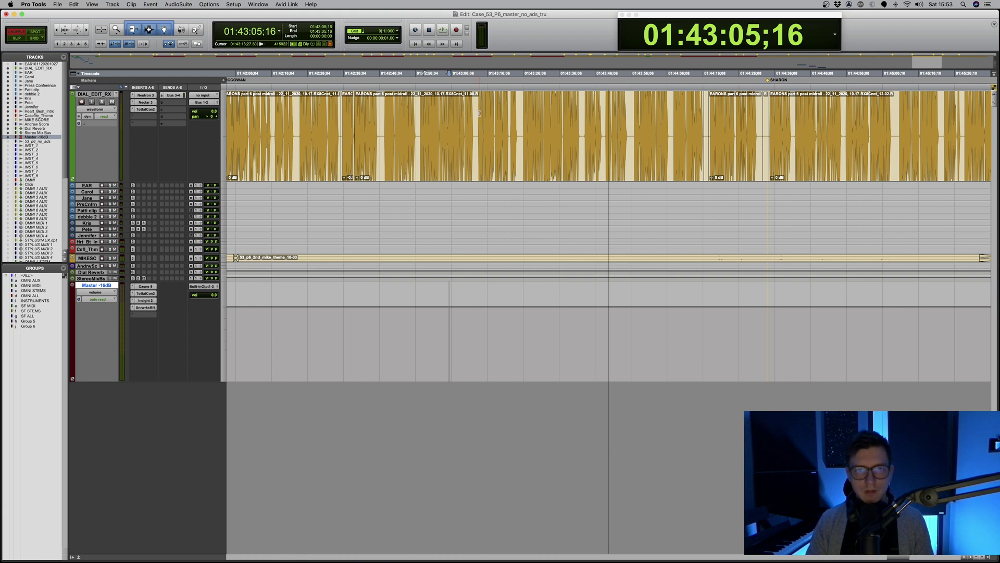
left_click_drag(477, 126, 631, 126)
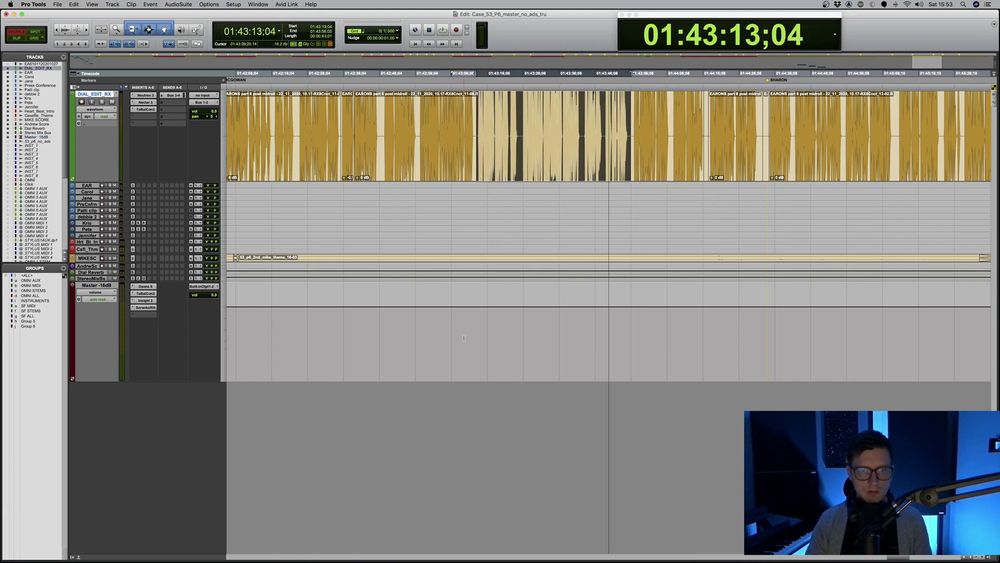
Try an offline WAV and MP3 bounce of about 46 seconds across all tracks from 01:43:09;20, cancel it, and dismiss the Sonarworks warning.
left_click_drag(464, 282, 631, 129)
key("alt+super+b")
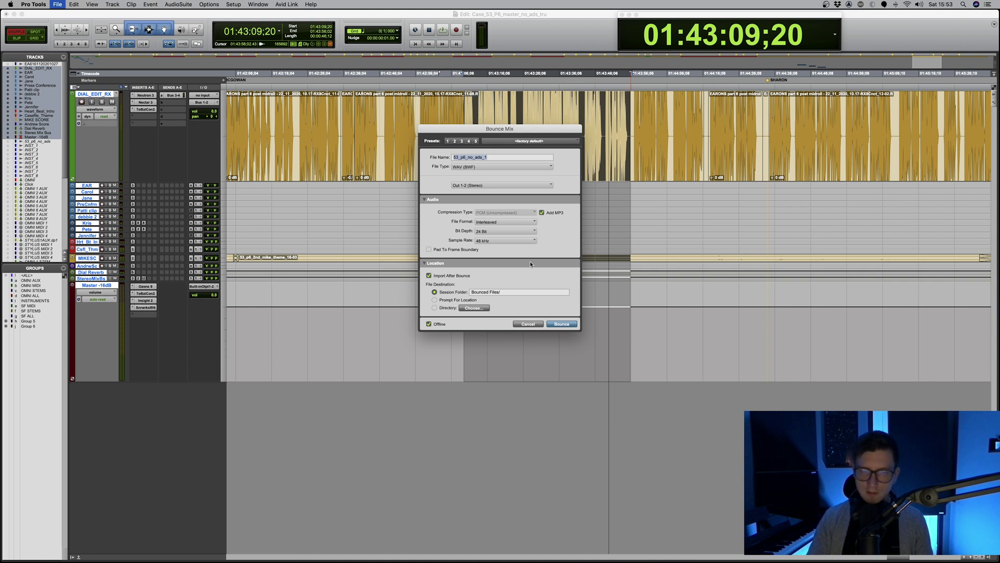
left_click(564, 325)
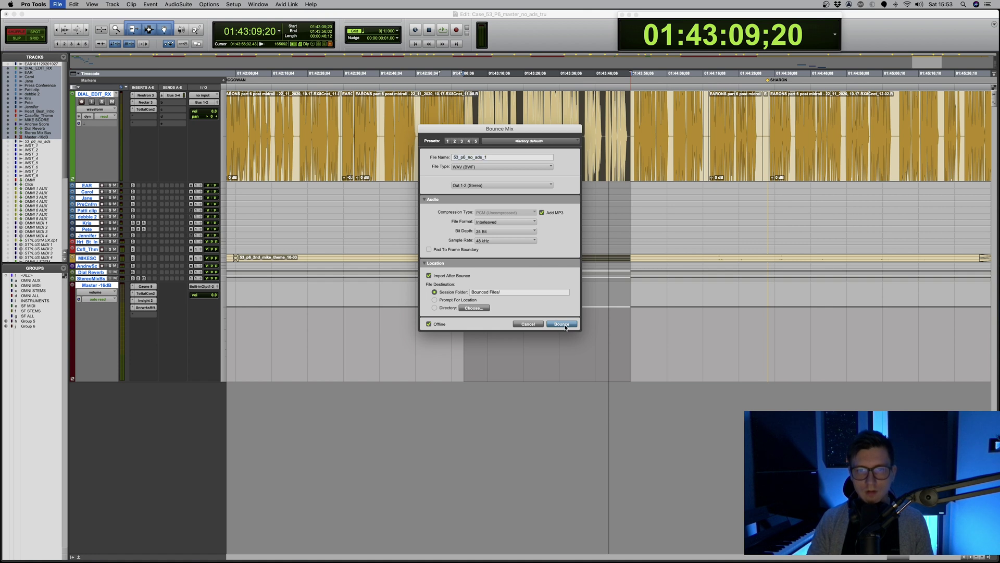
left_click(579, 280)
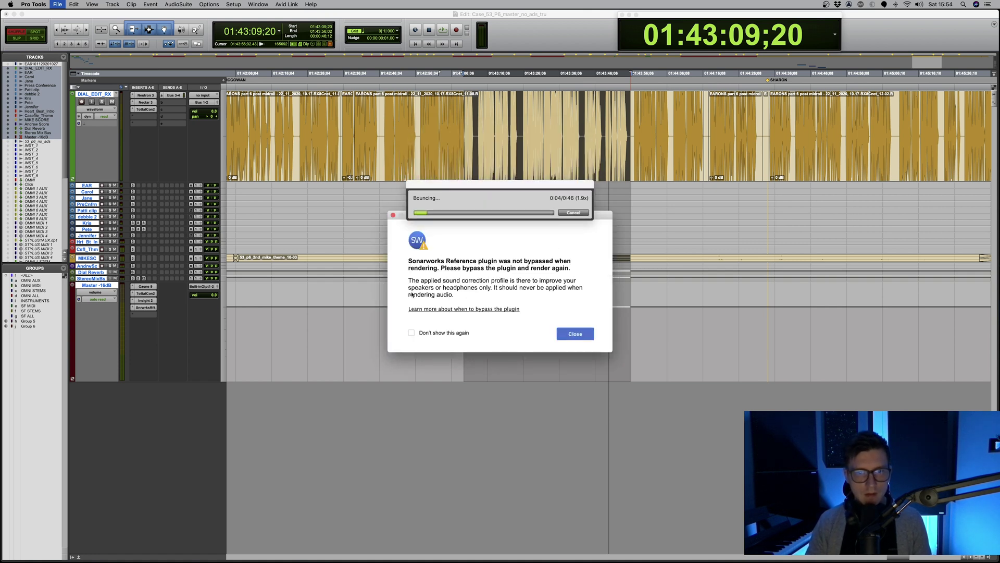
left_click(575, 214)
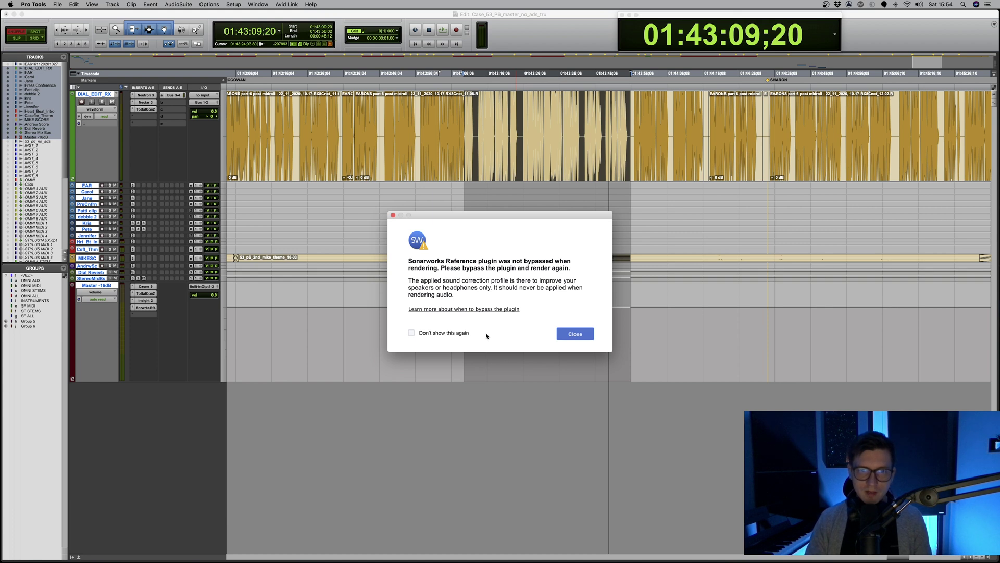
left_click(575, 333)
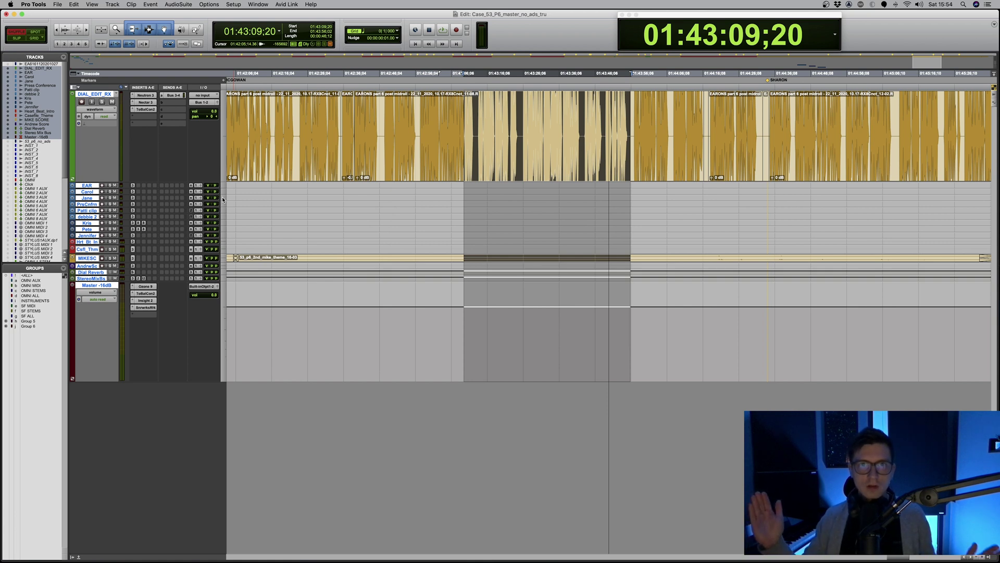
Inspect the master track's Reference 4 plug-in window, close it, clear the timeline selection, and bypass the Sonarworks insert.
left_click(146, 307)
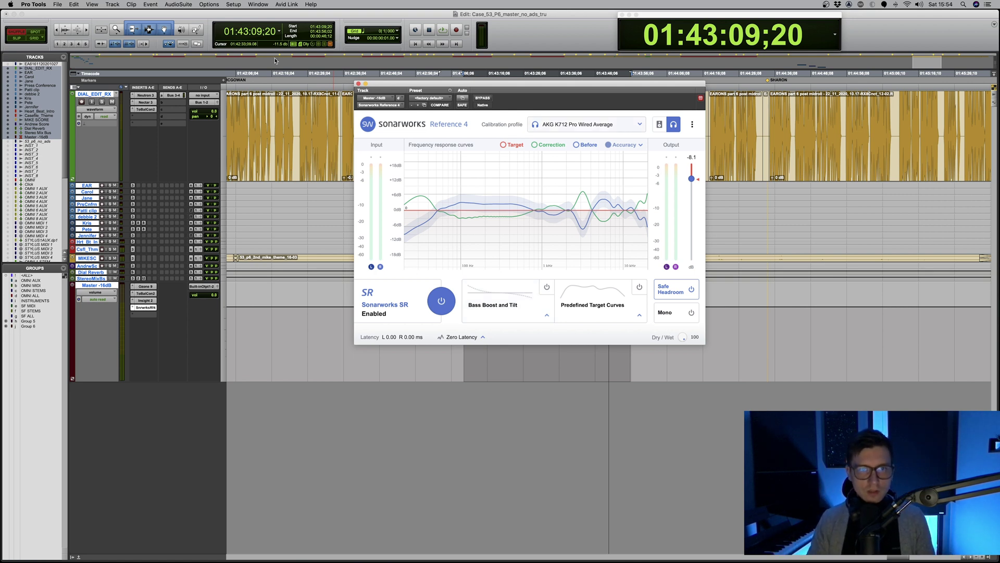
left_click(358, 84)
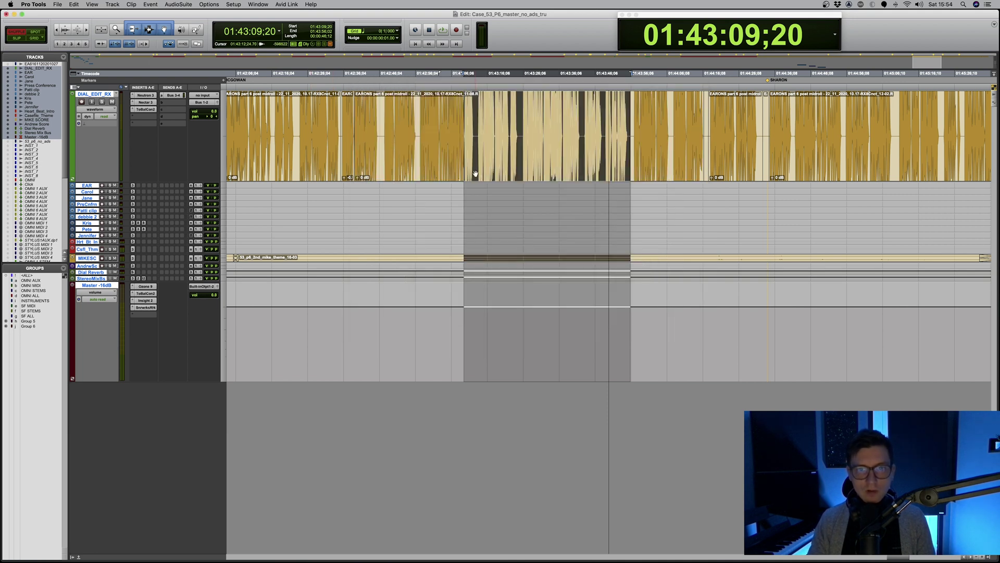
left_click(97, 286)
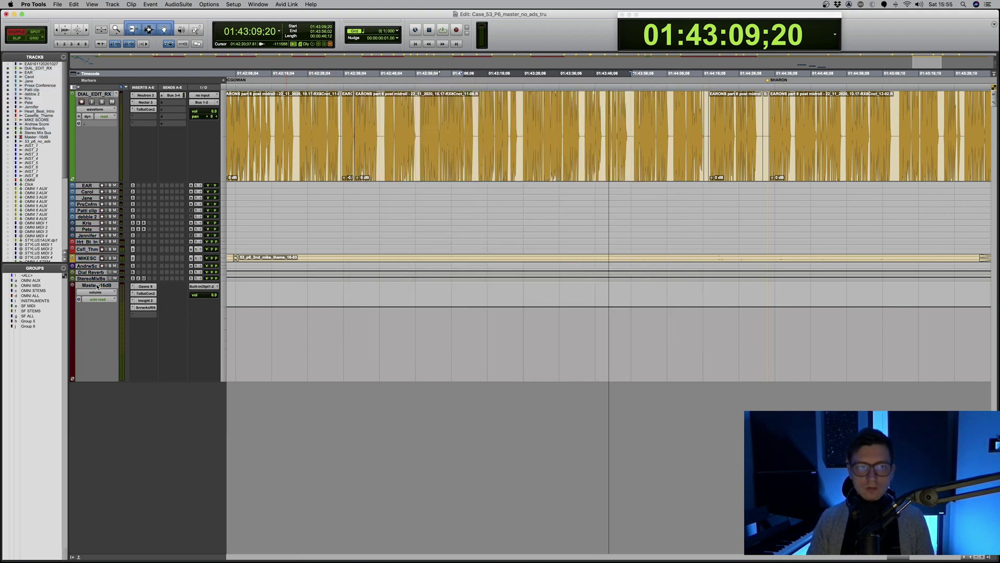
left_click(150, 308)
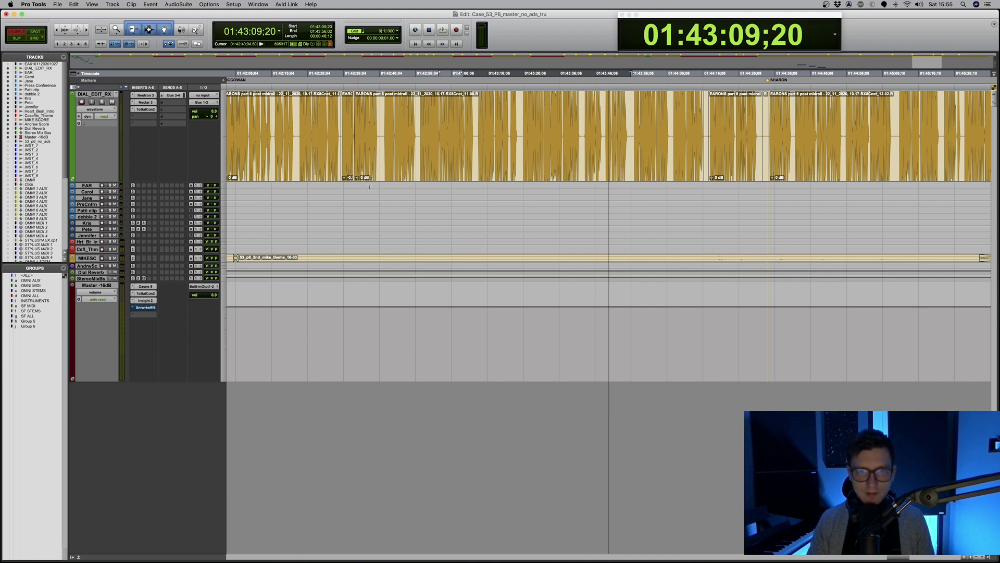
Try an offline WAV and MP3 bounce of about 44 seconds from 01:43:12;21 with the Sonarworks insert bypassed, and cancel it.
left_click_drag(472, 109, 623, 336)
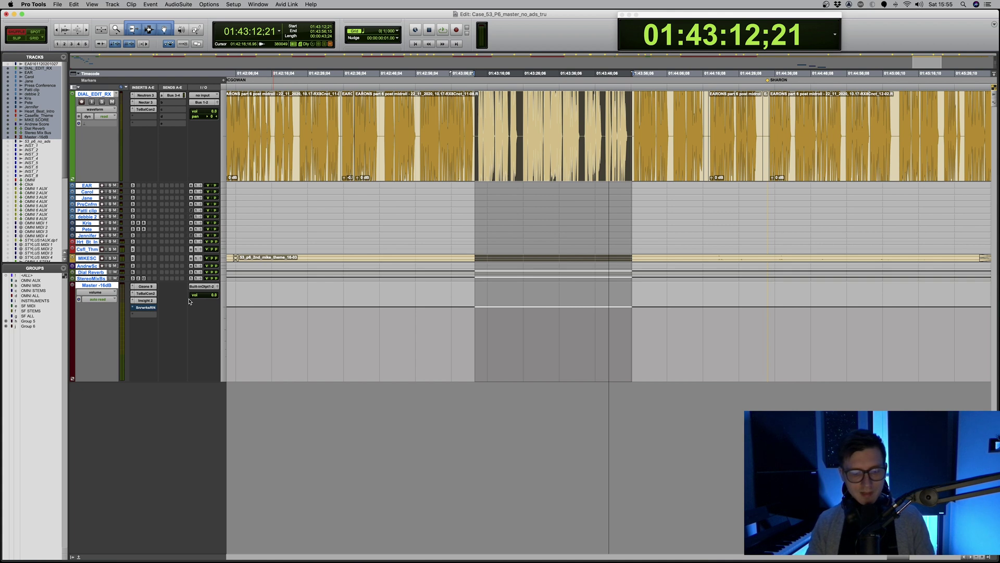
key("super+alt+b")
left_click(570, 324)
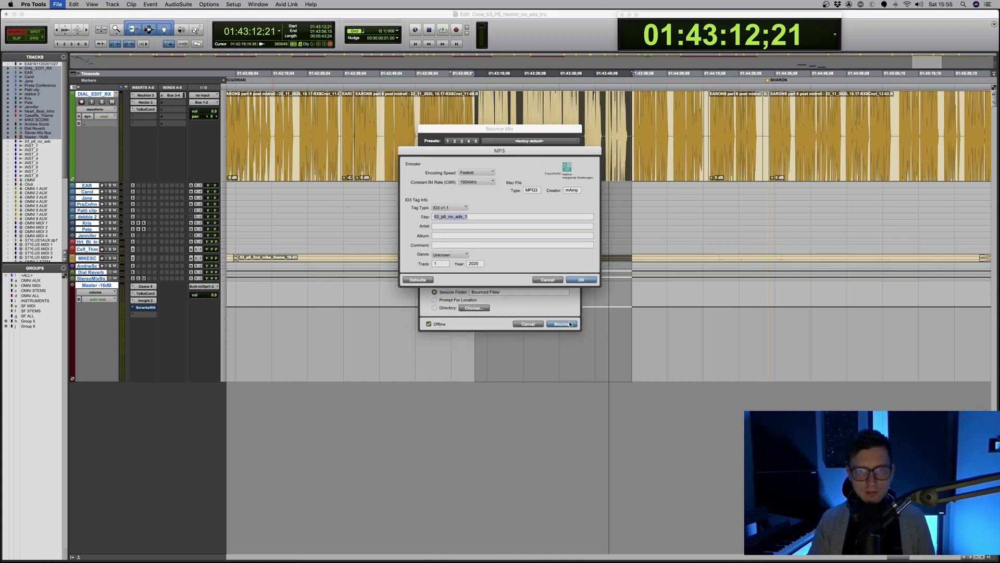
left_click(580, 281)
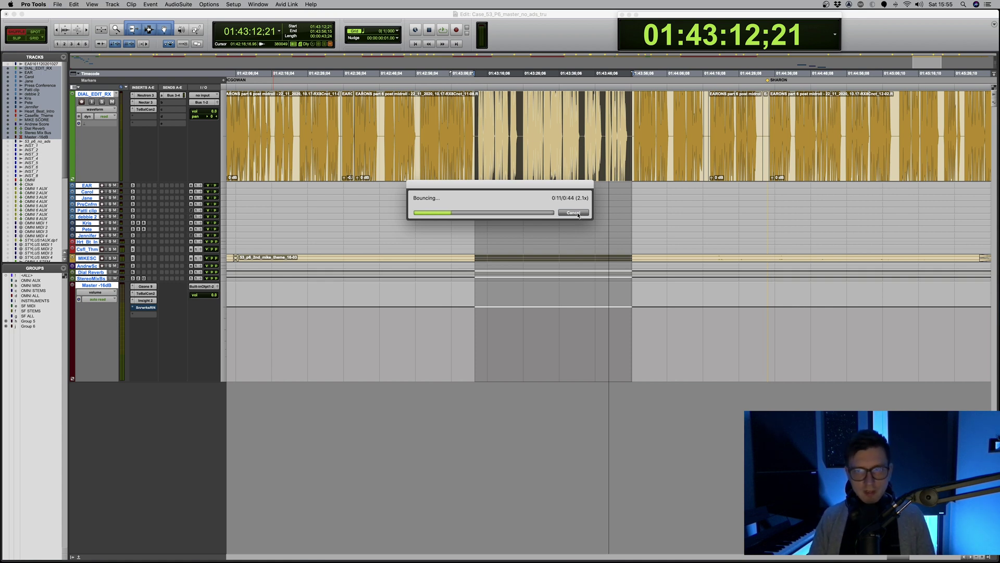
left_click(573, 212)
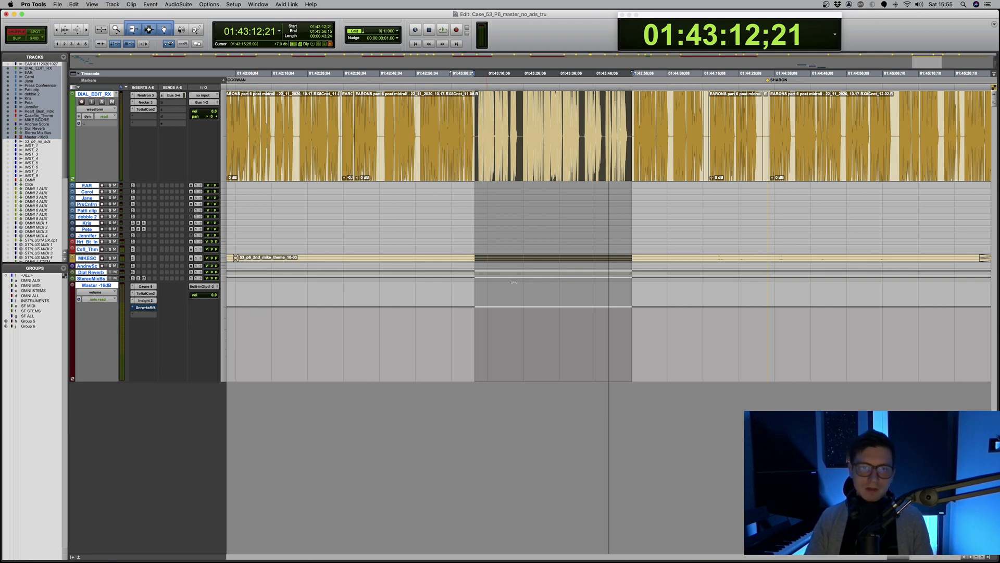
left_click(543, 310)
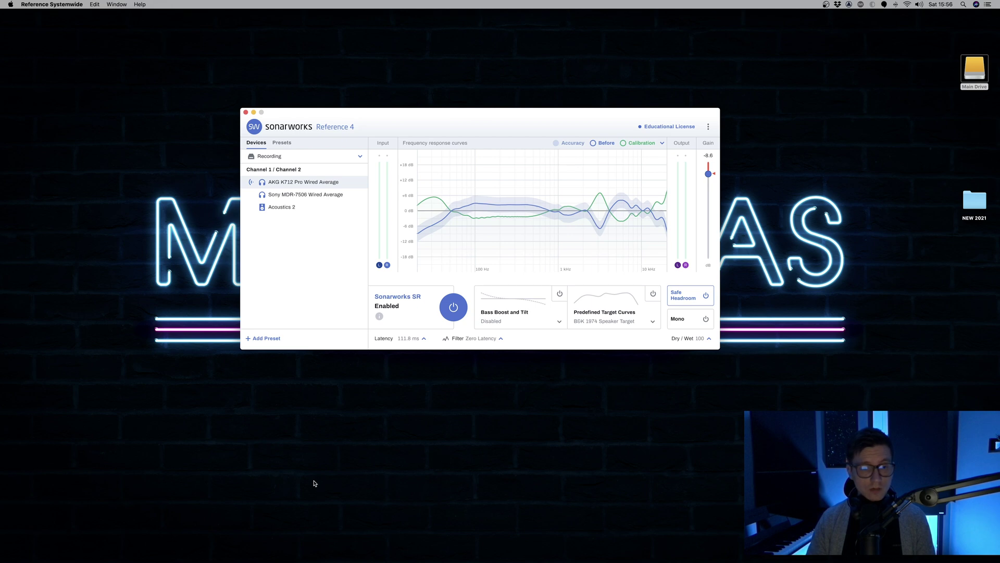
Switch to Chrome and review the student and teacher eligibility rules on the Sonarworks Education Discount page.
mouse_move(259, 555)
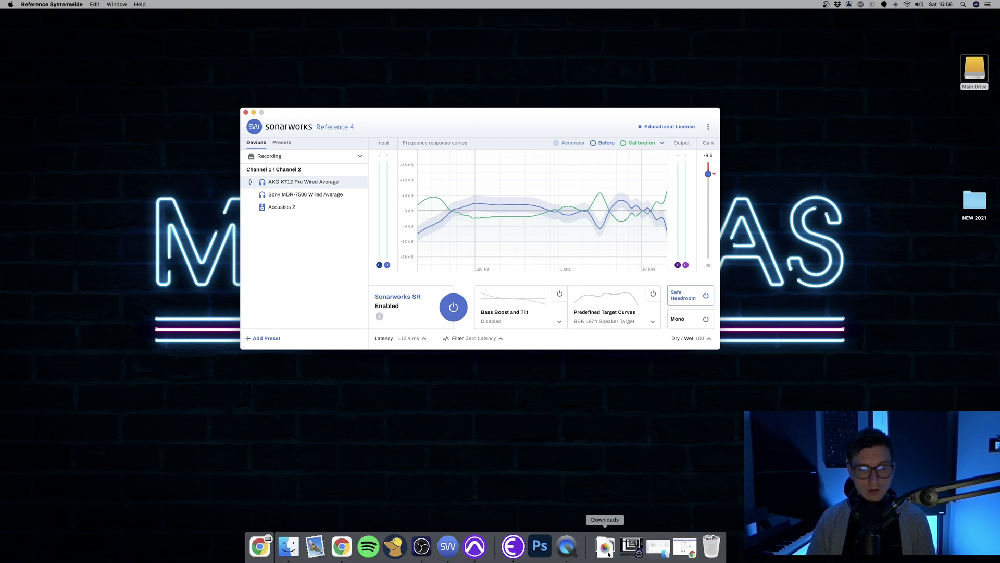
key("super+Tab")
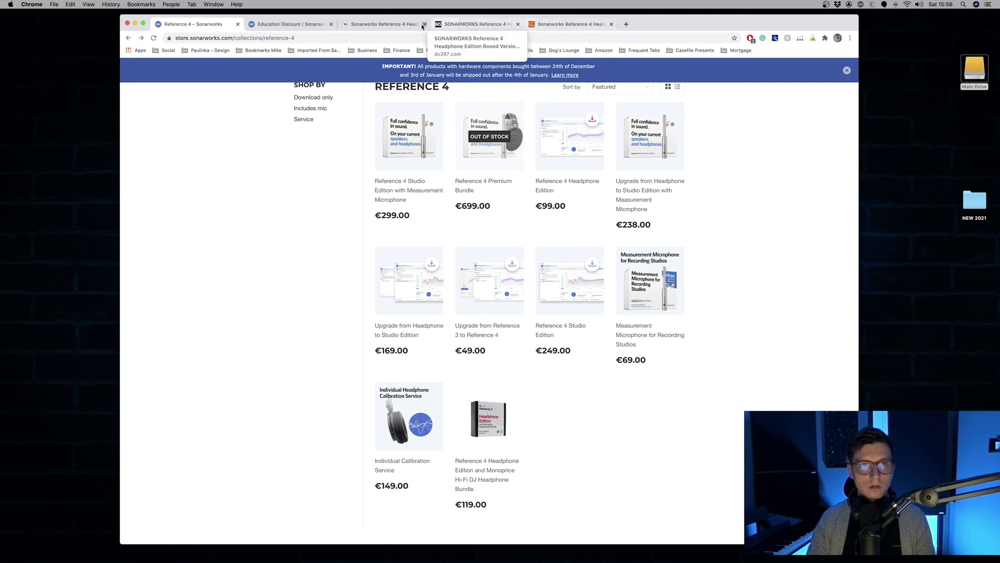
left_click(290, 24)
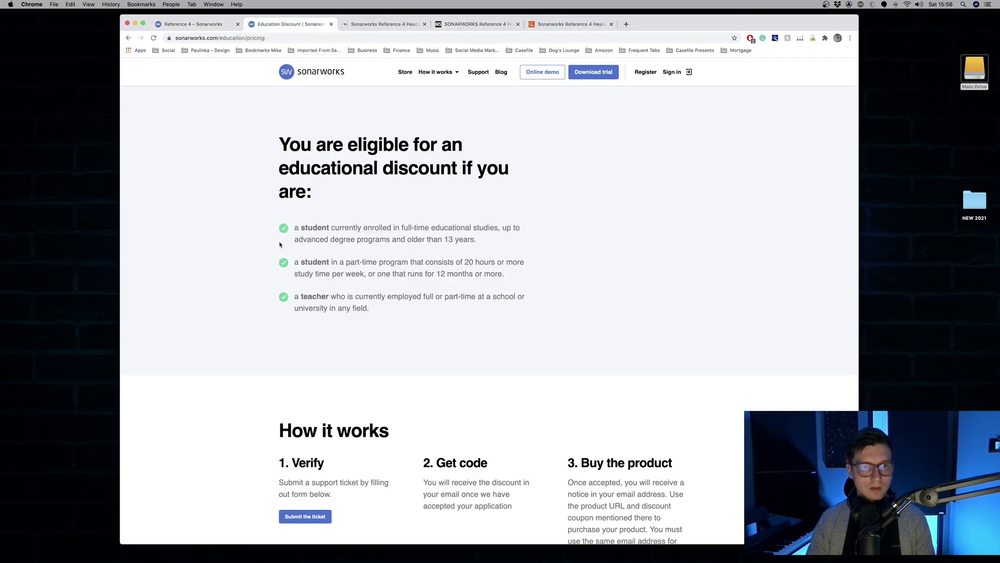
left_click_drag(299, 227, 444, 228)
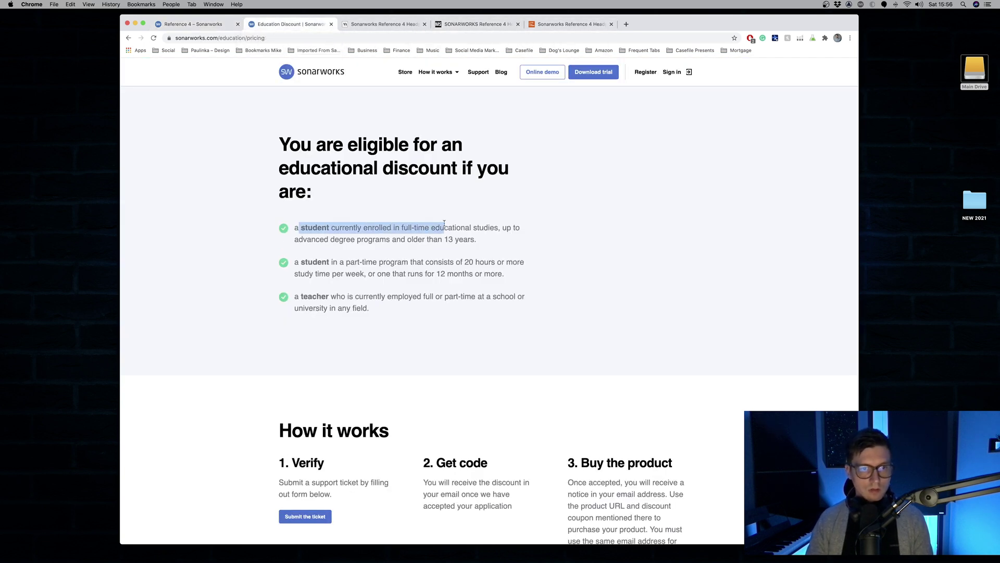
left_click(296, 263)
left_click_drag(327, 263, 402, 263)
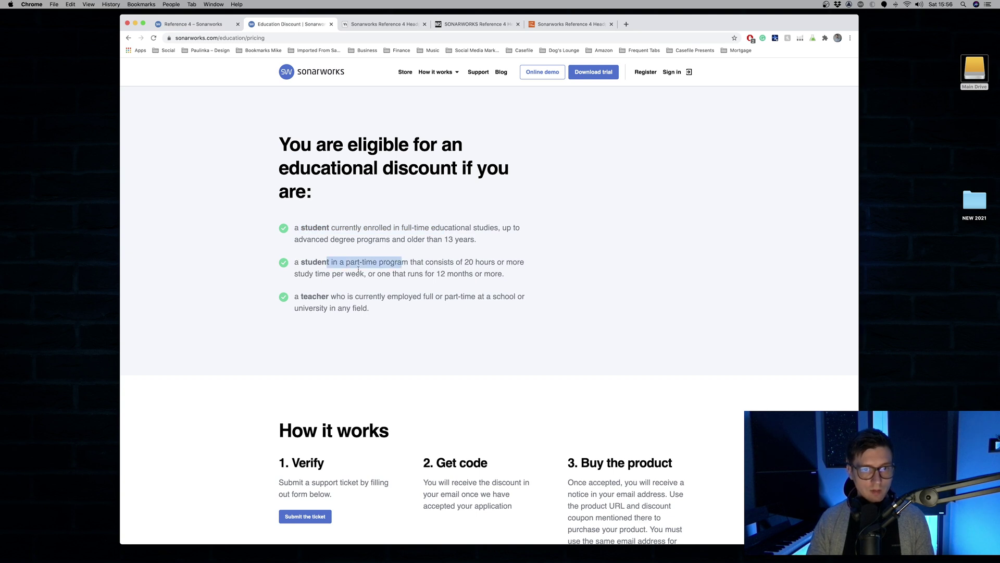
left_click(405, 293)
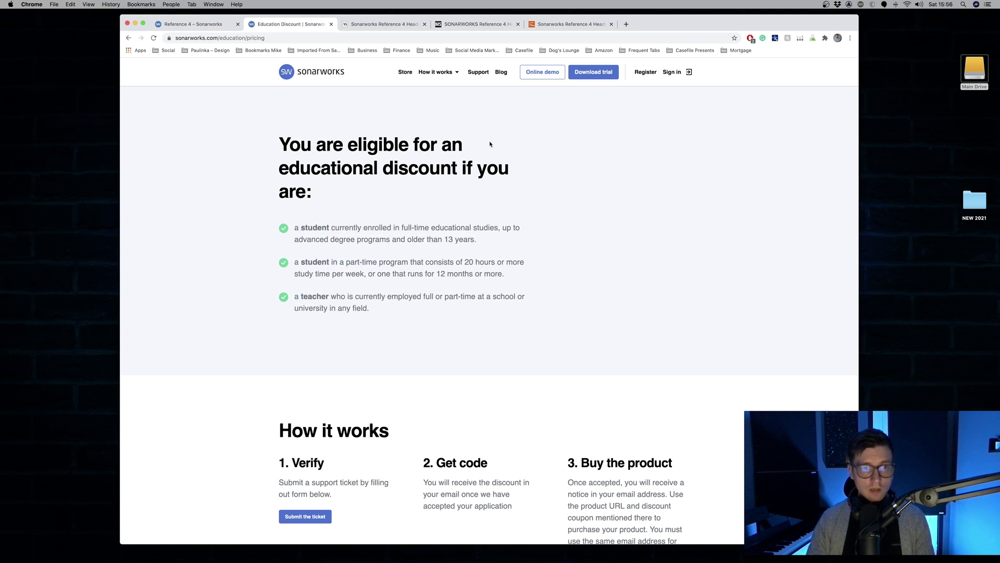
Examine the educational discount prices for the Reference 4 editions and the steps for obtaining the discount.
scroll(372, 176, "down", 6)
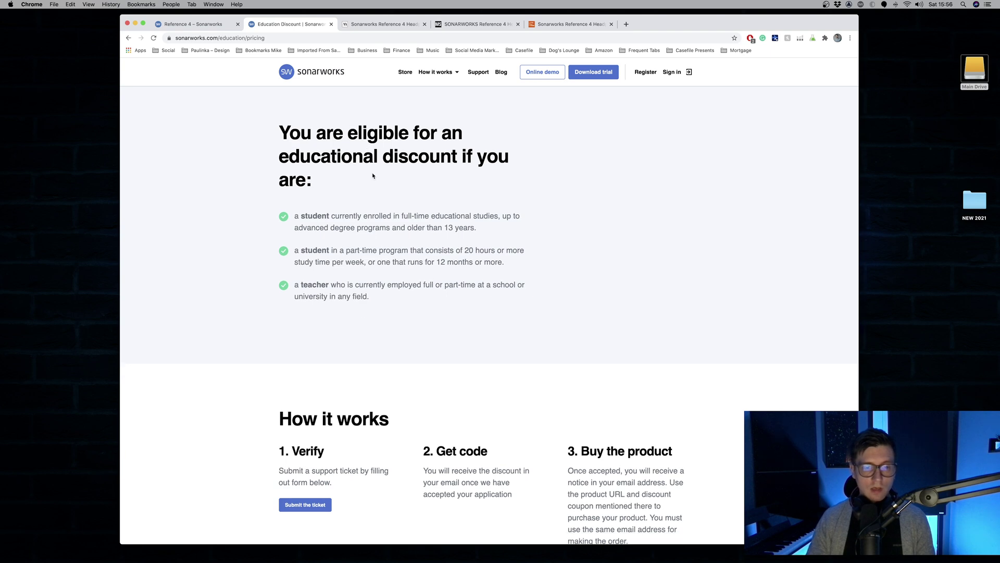
scroll(374, 176, "up", 6)
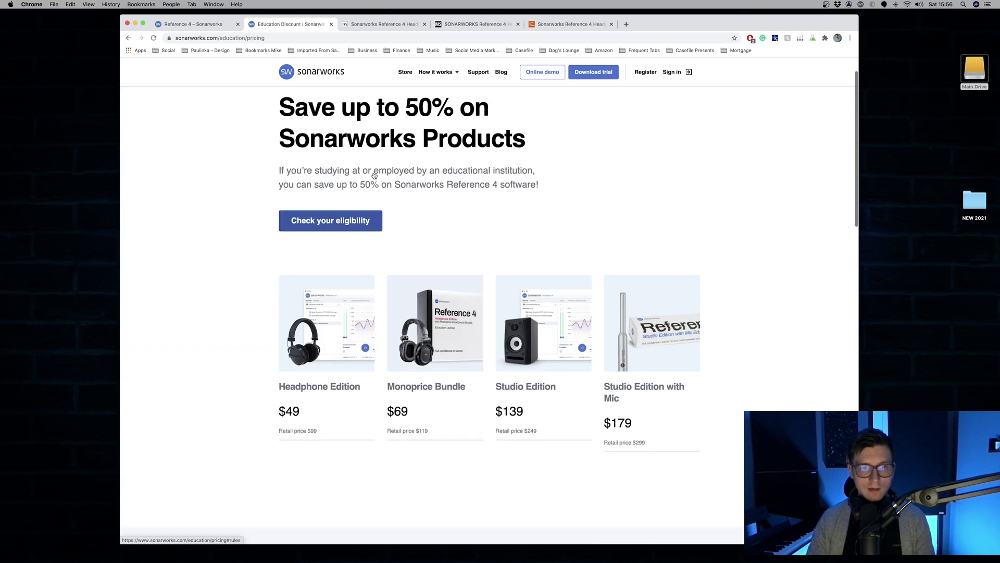
left_click_drag(360, 184, 541, 189)
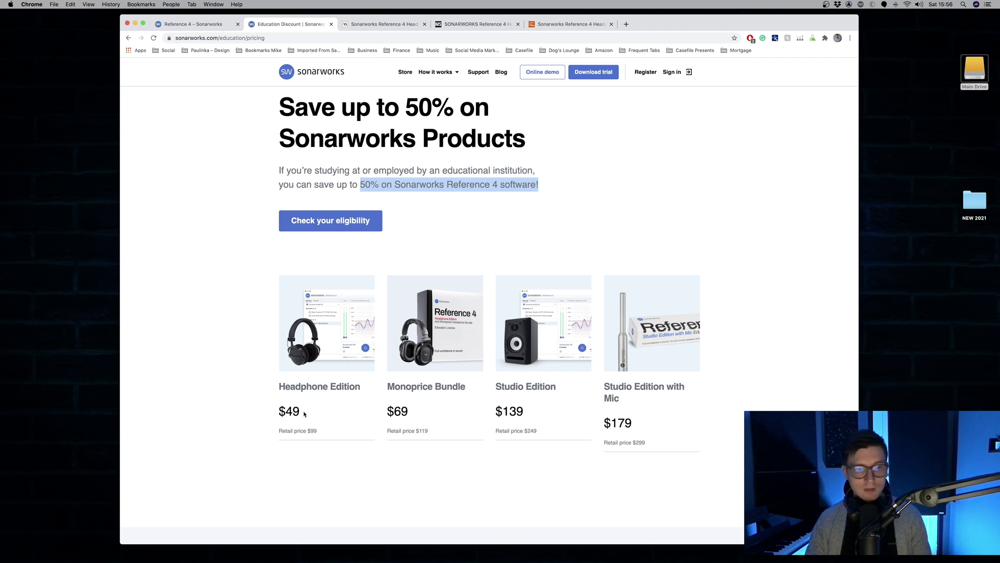
left_click(430, 411)
left_click_drag(429, 411, 394, 411)
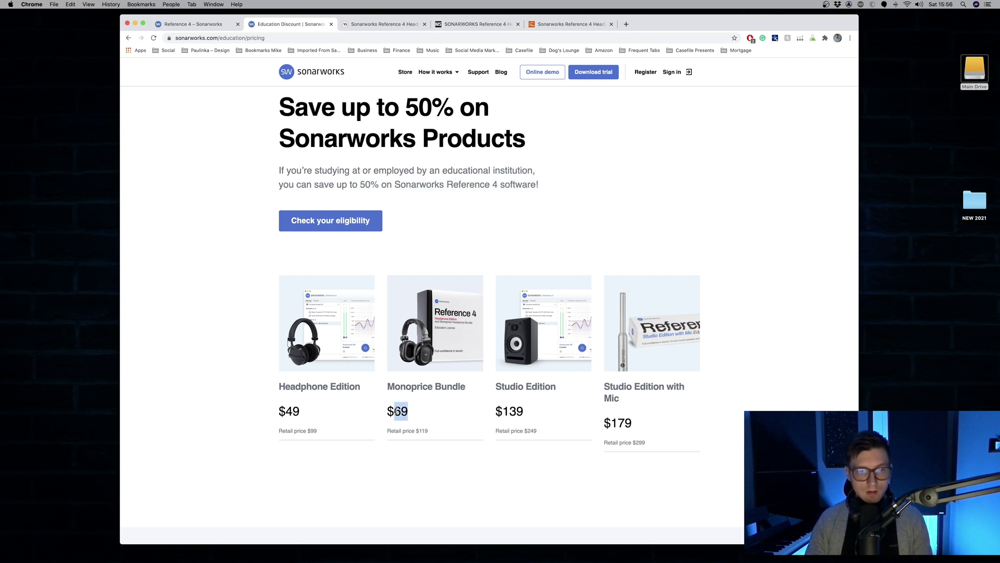
left_click(536, 412)
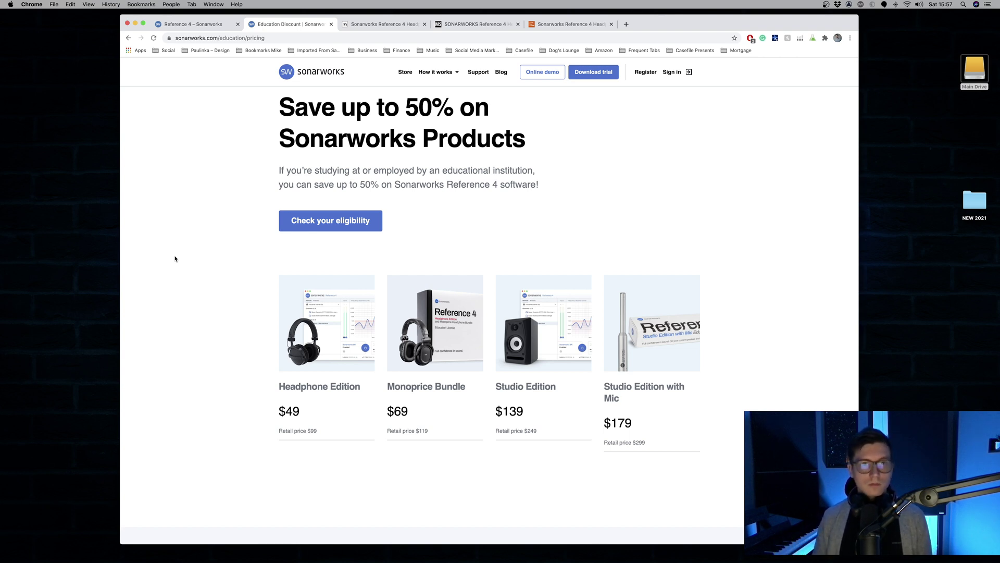
scroll(277, 149, "up", 1)
scroll(276, 150, "down", 10)
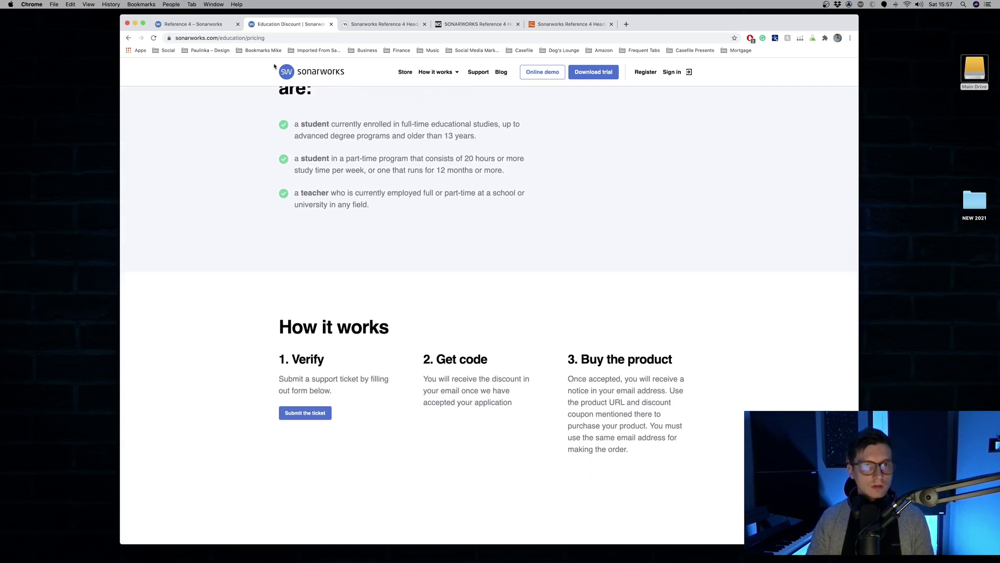
Compare the Reference 4 Headphone Edition's price on the Sonarworks store, Music Matter, DV247 and Absolute Music pages.
left_click(192, 24)
scroll(274, 263, "up", 2)
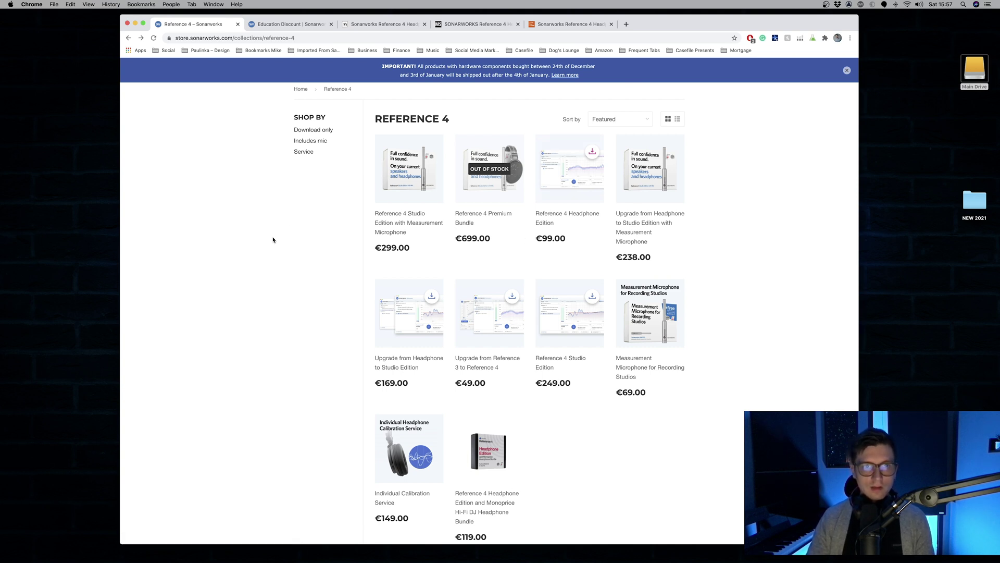
left_click(401, 25)
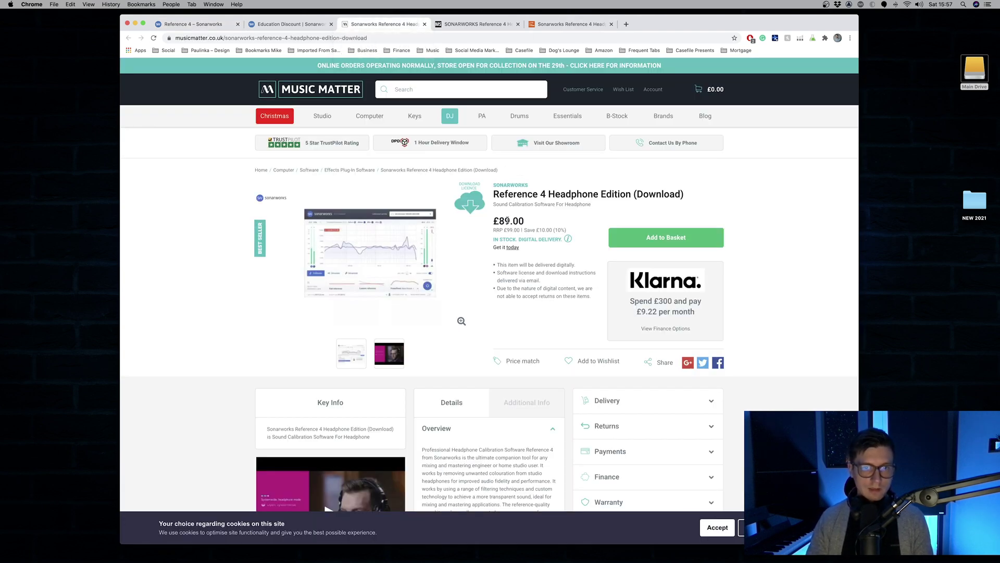
left_click(479, 26)
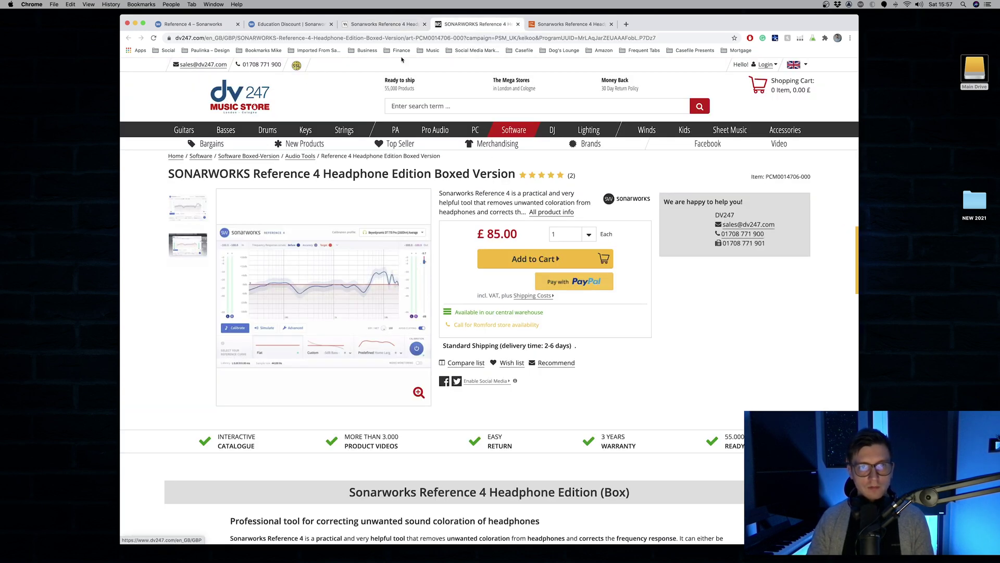
left_click(545, 26)
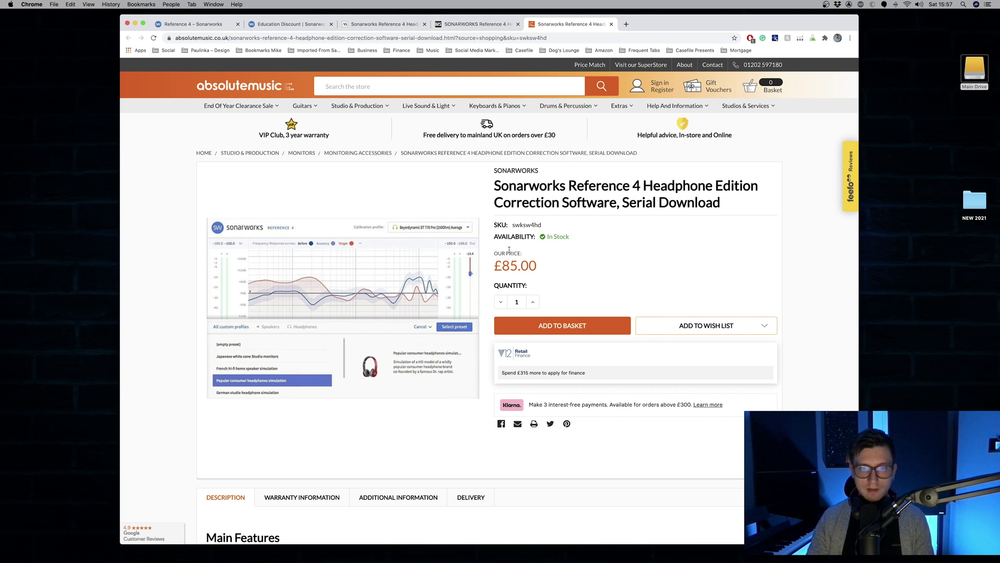
Return to the Sonarworks store's Reference 4 collection and review the available editions, upgrades, bundles and prices.
left_click(202, 25)
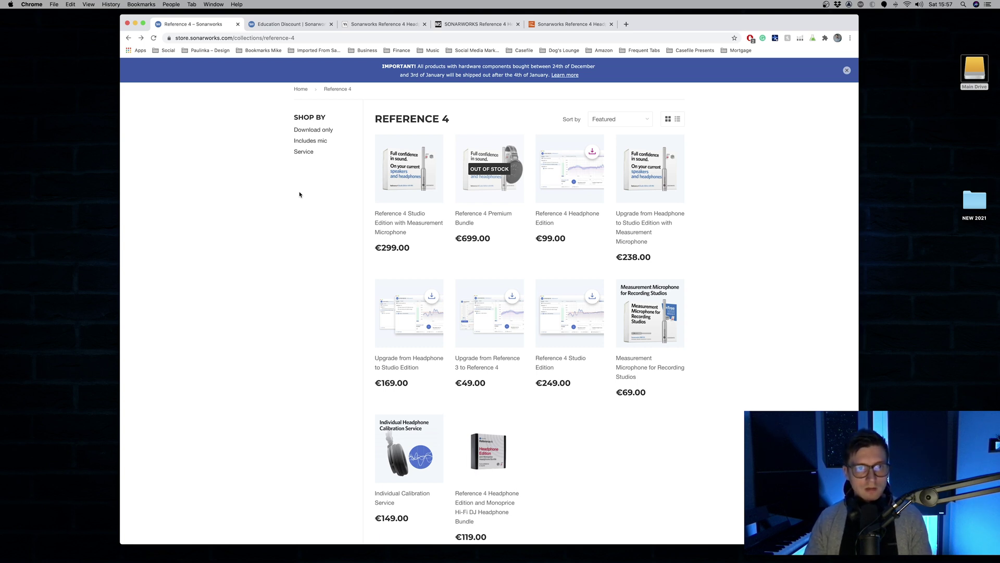
scroll(235, 222, "up", 1)
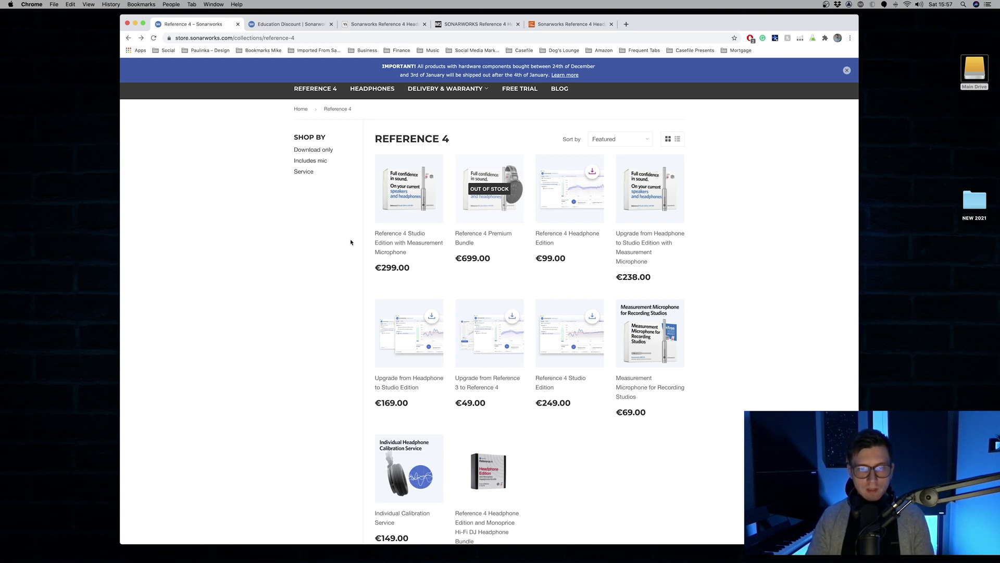
scroll(350, 242, "down", 2)
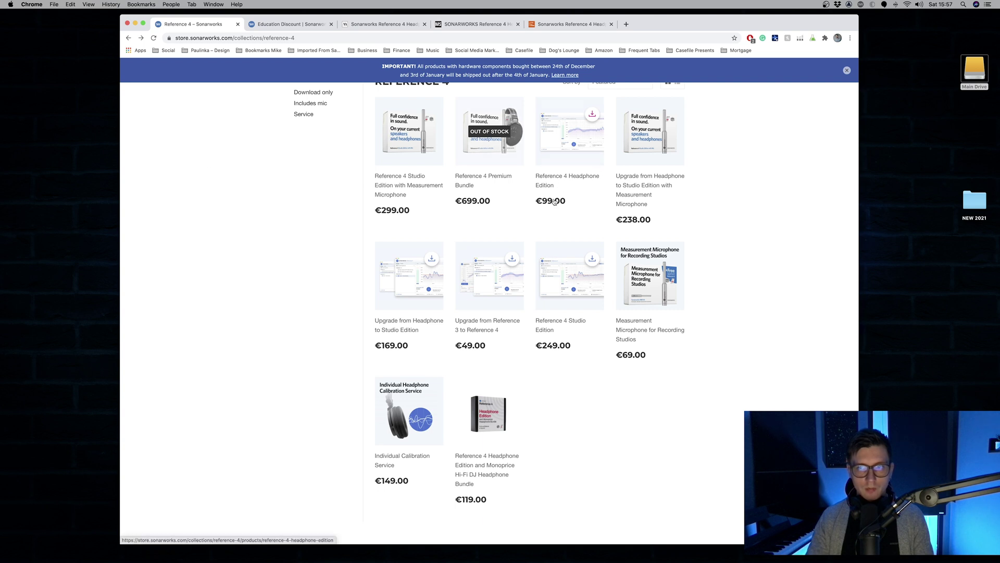
scroll(344, 185, "down", 1)
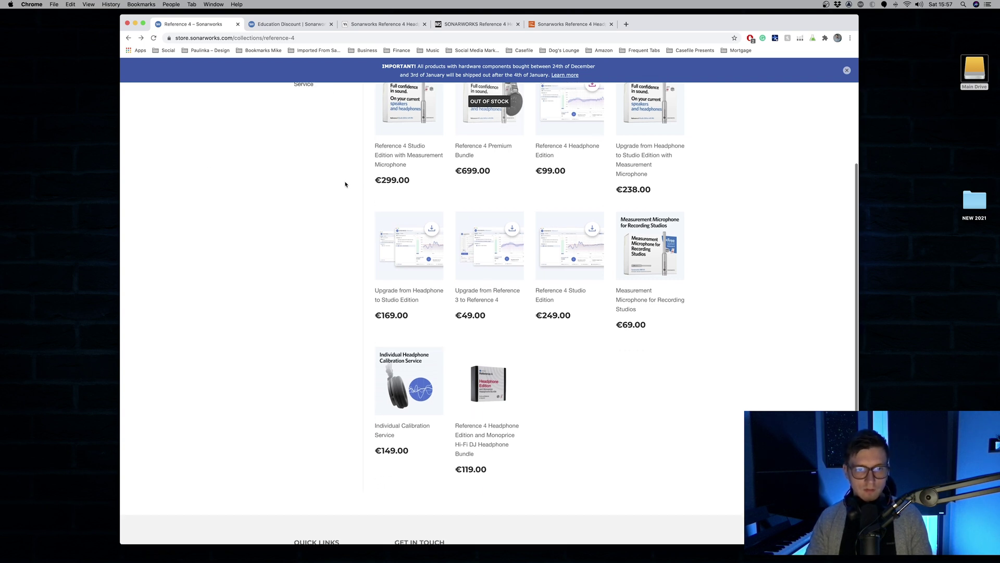
scroll(344, 177, "up", 3)
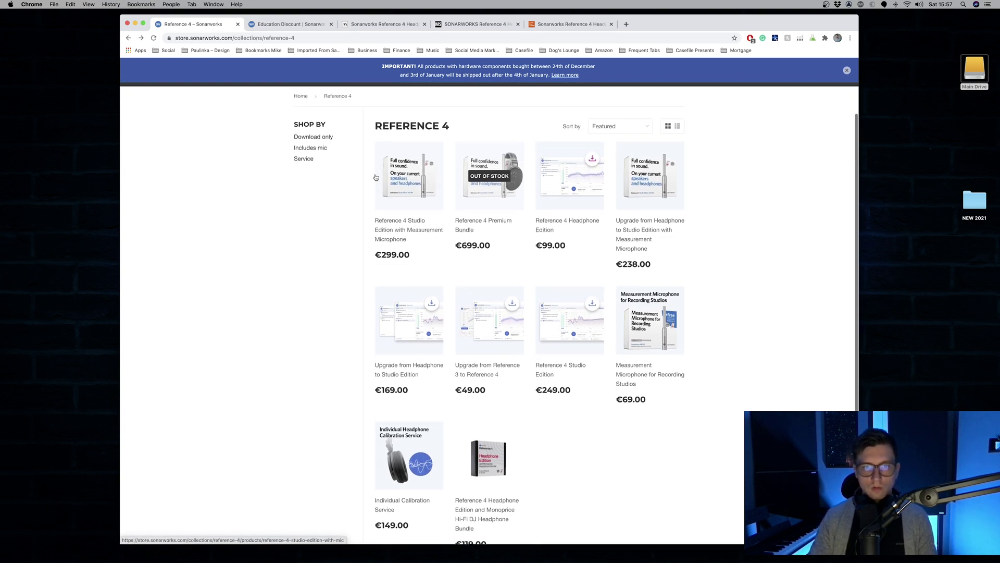
scroll(369, 176, "down", 2)
scroll(354, 171, "down", 1)
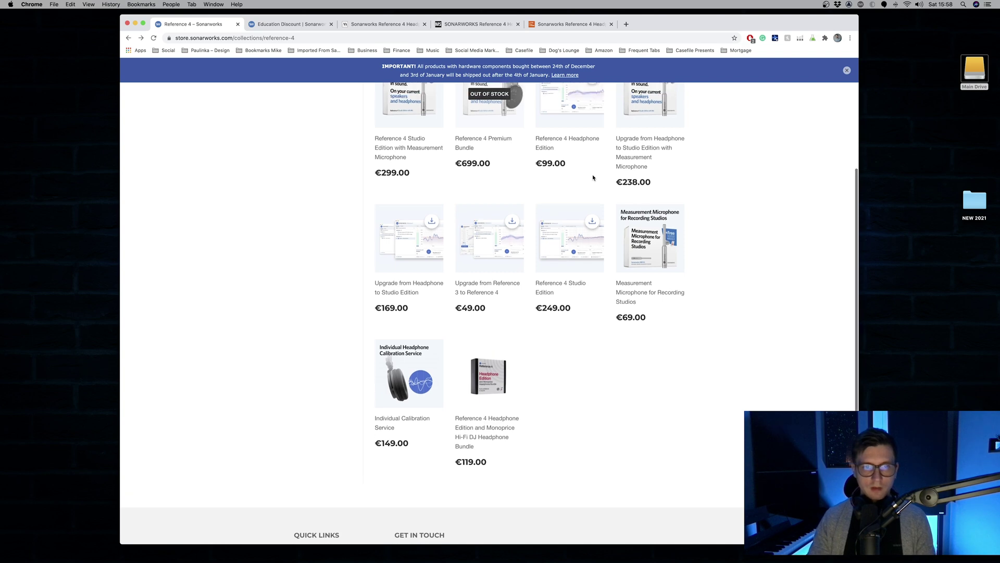
scroll(592, 178, "up", 5)
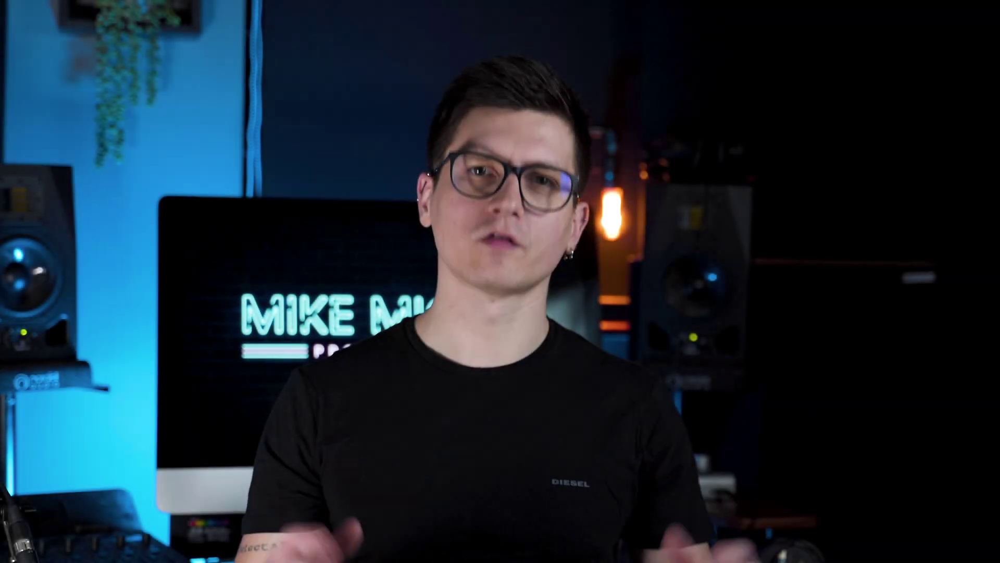